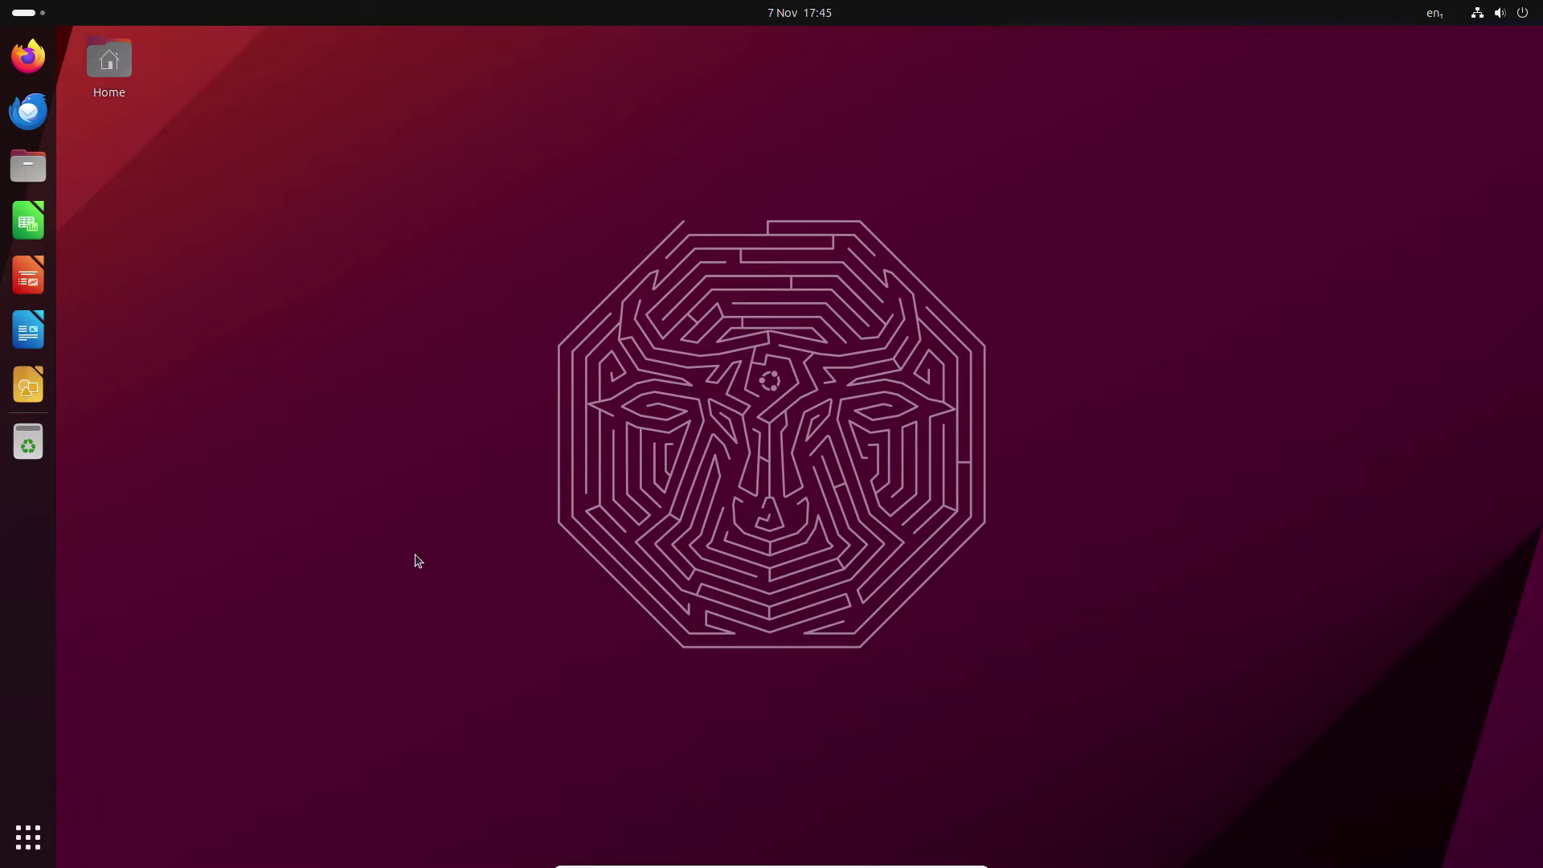
Launch Disk Usage Analyzer from the app search, review it, then close it.
left_click(48, 850)
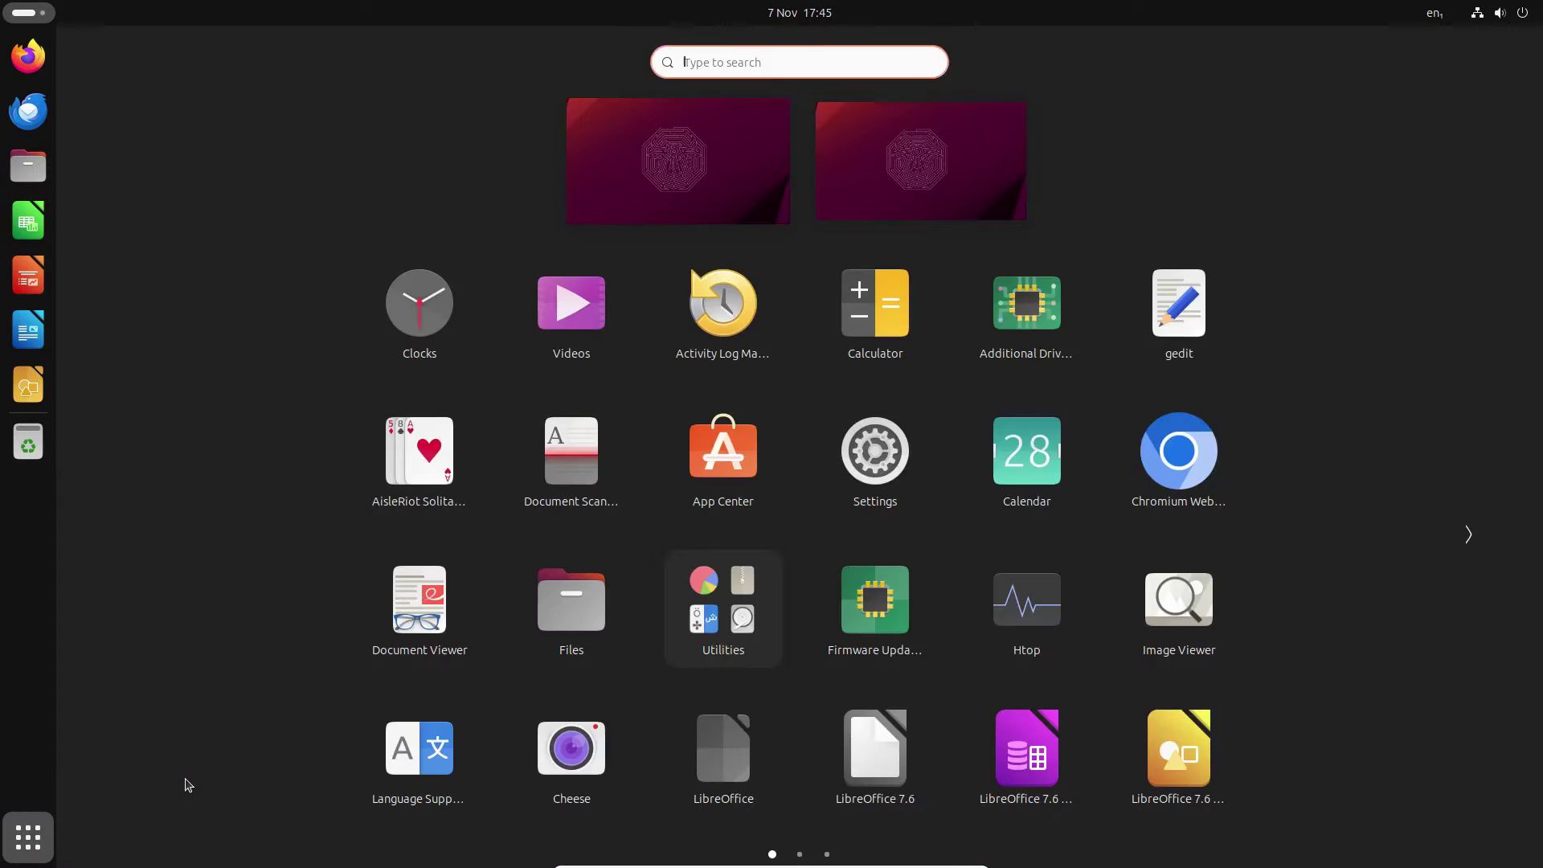
type("dl")
type("spl")
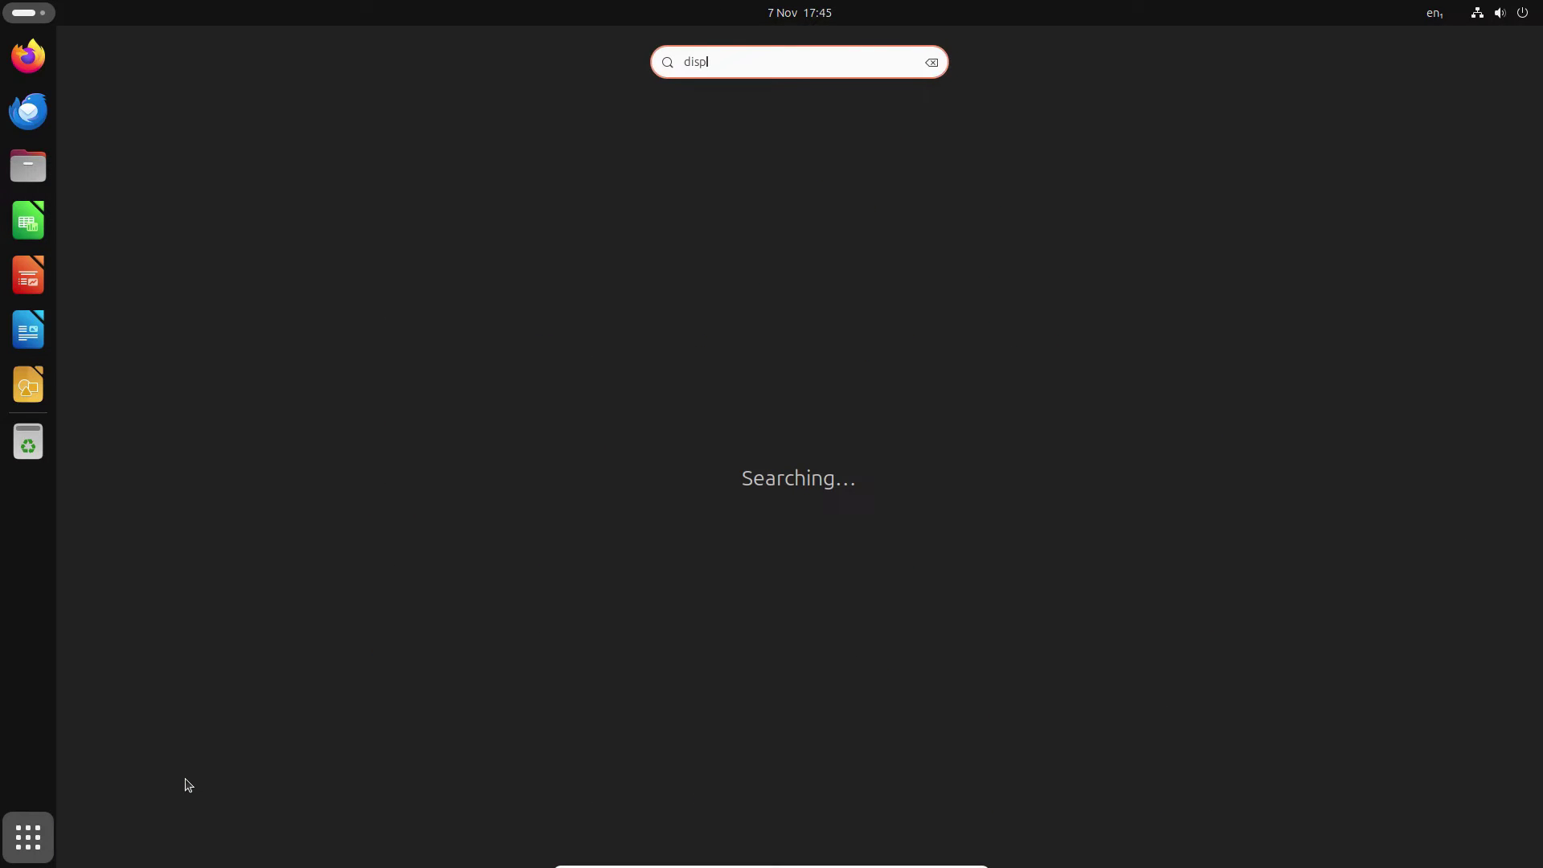
key("BackSpace")
type("k")
key("Return")
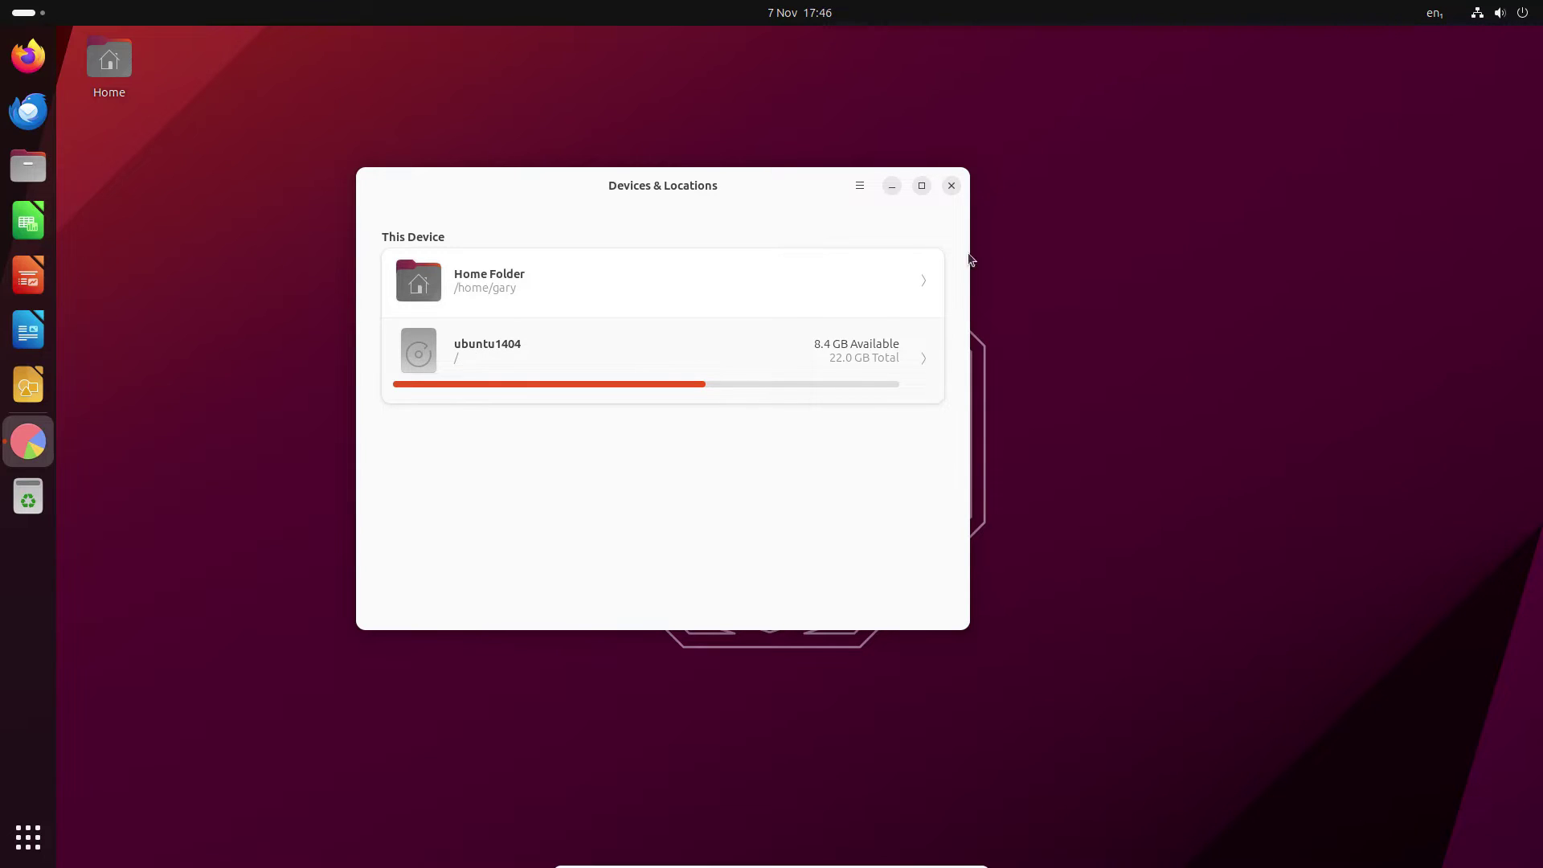
left_click(952, 186)
In a terminal on the Desktop folder, check /var/cache/apt/archives size with sudo du -sh (2.8G).
right_click(498, 225)
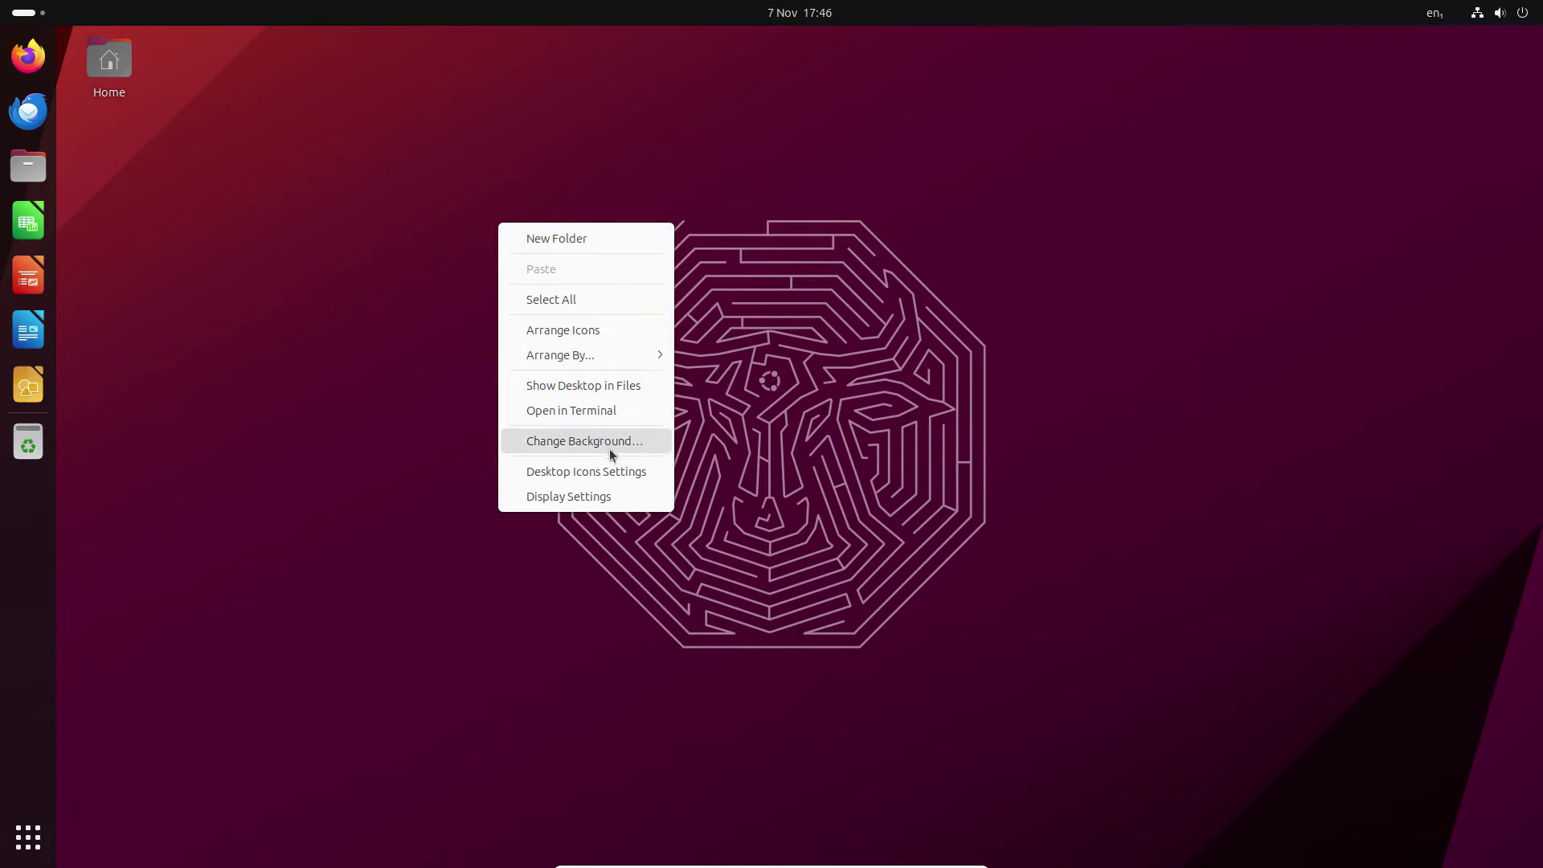
left_click(600, 420)
type("sudo du -sh /var/cache/apt/archives")
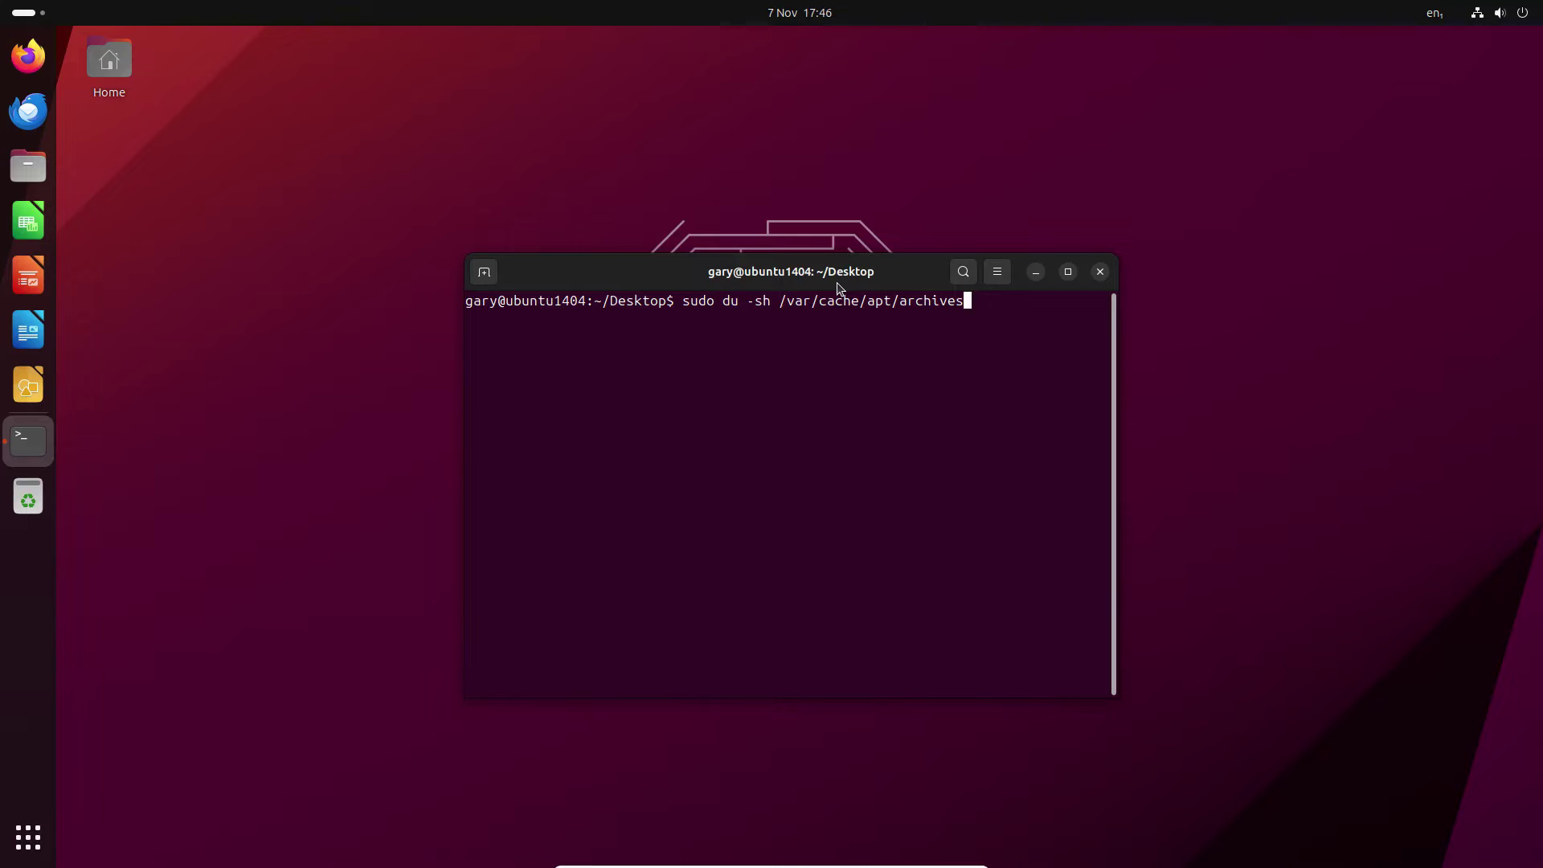
key("Return")
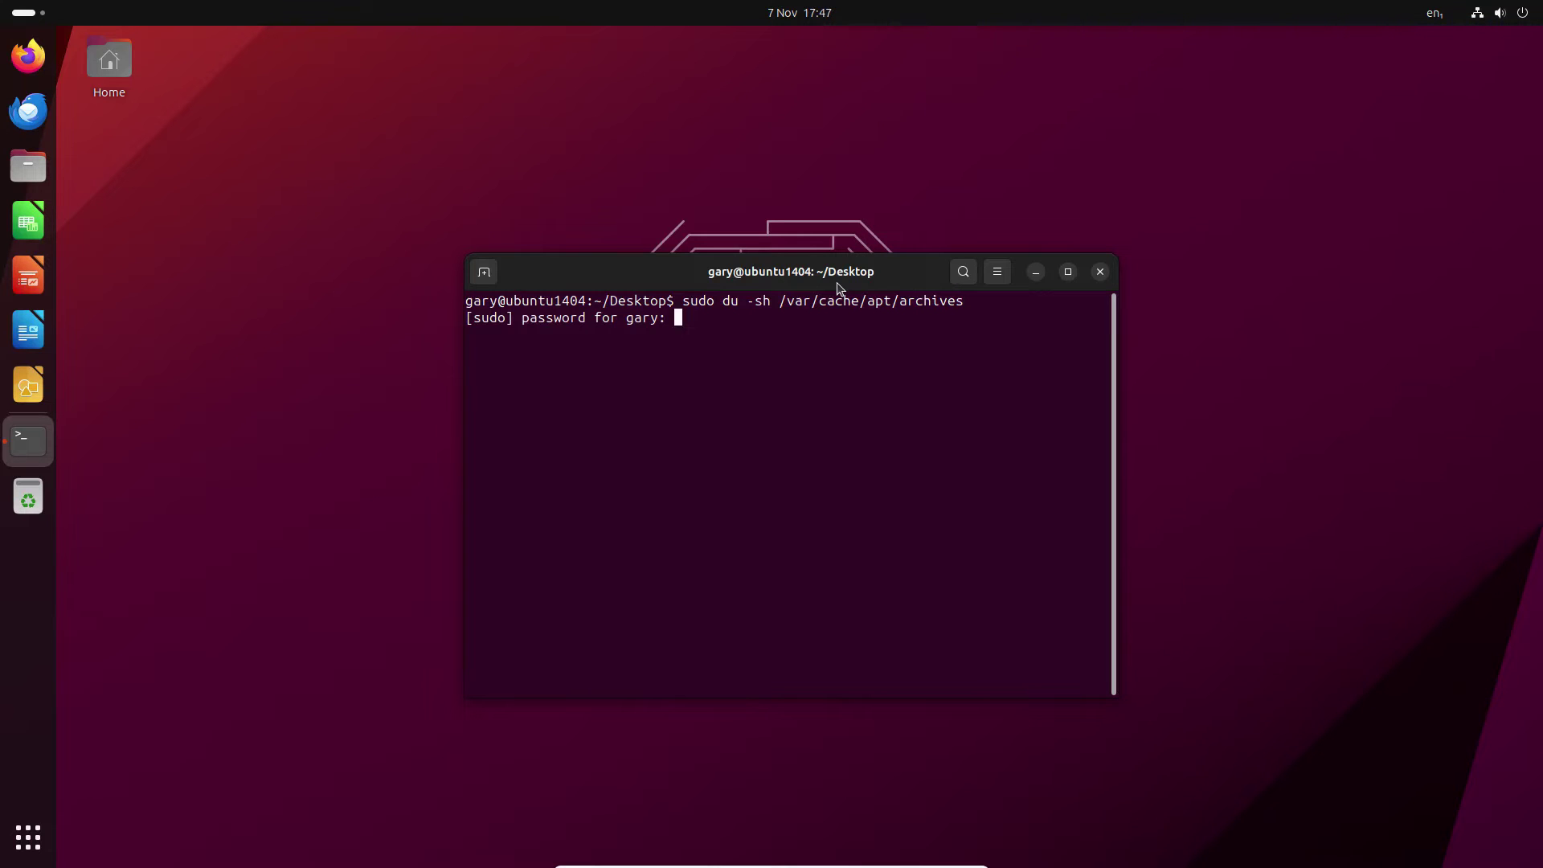
key("Return")
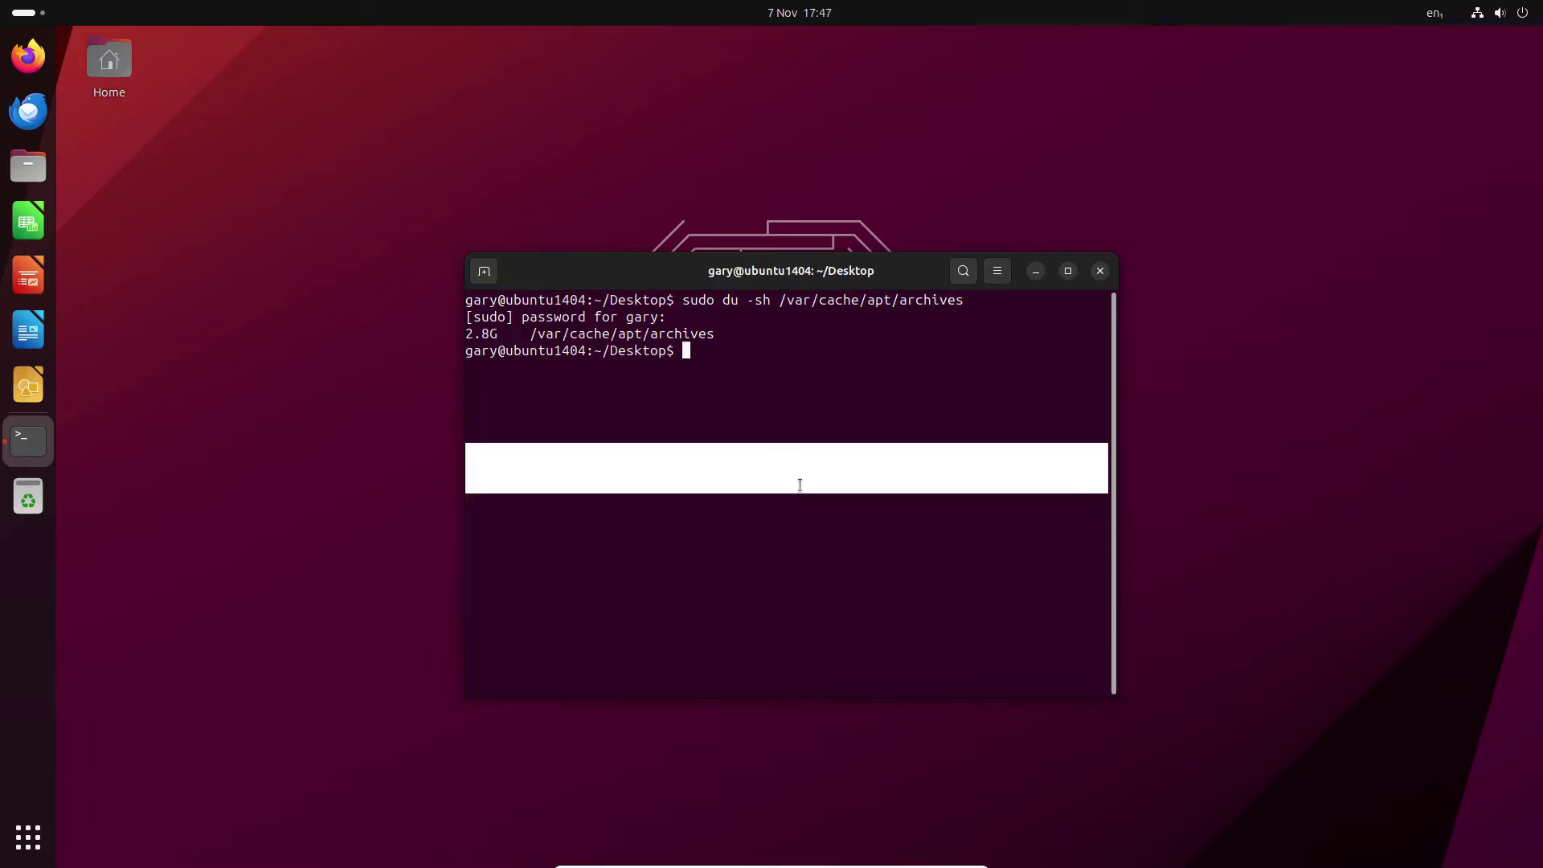
Run sudo apt-get clean and recheck the archives size, now 504K.
type("sudo apt-get")
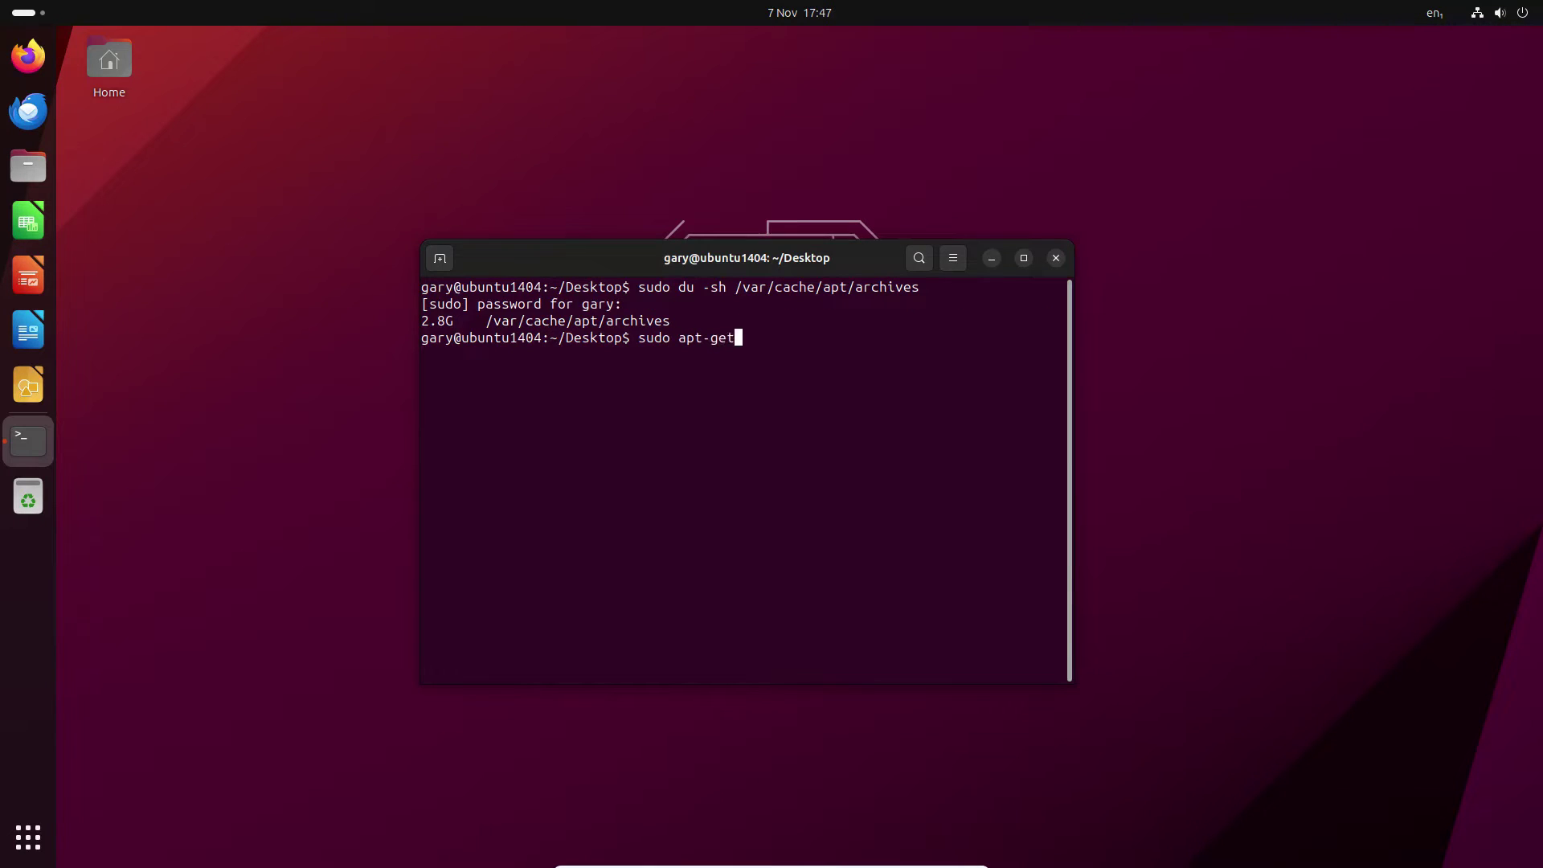
type(" clean")
key("Return")
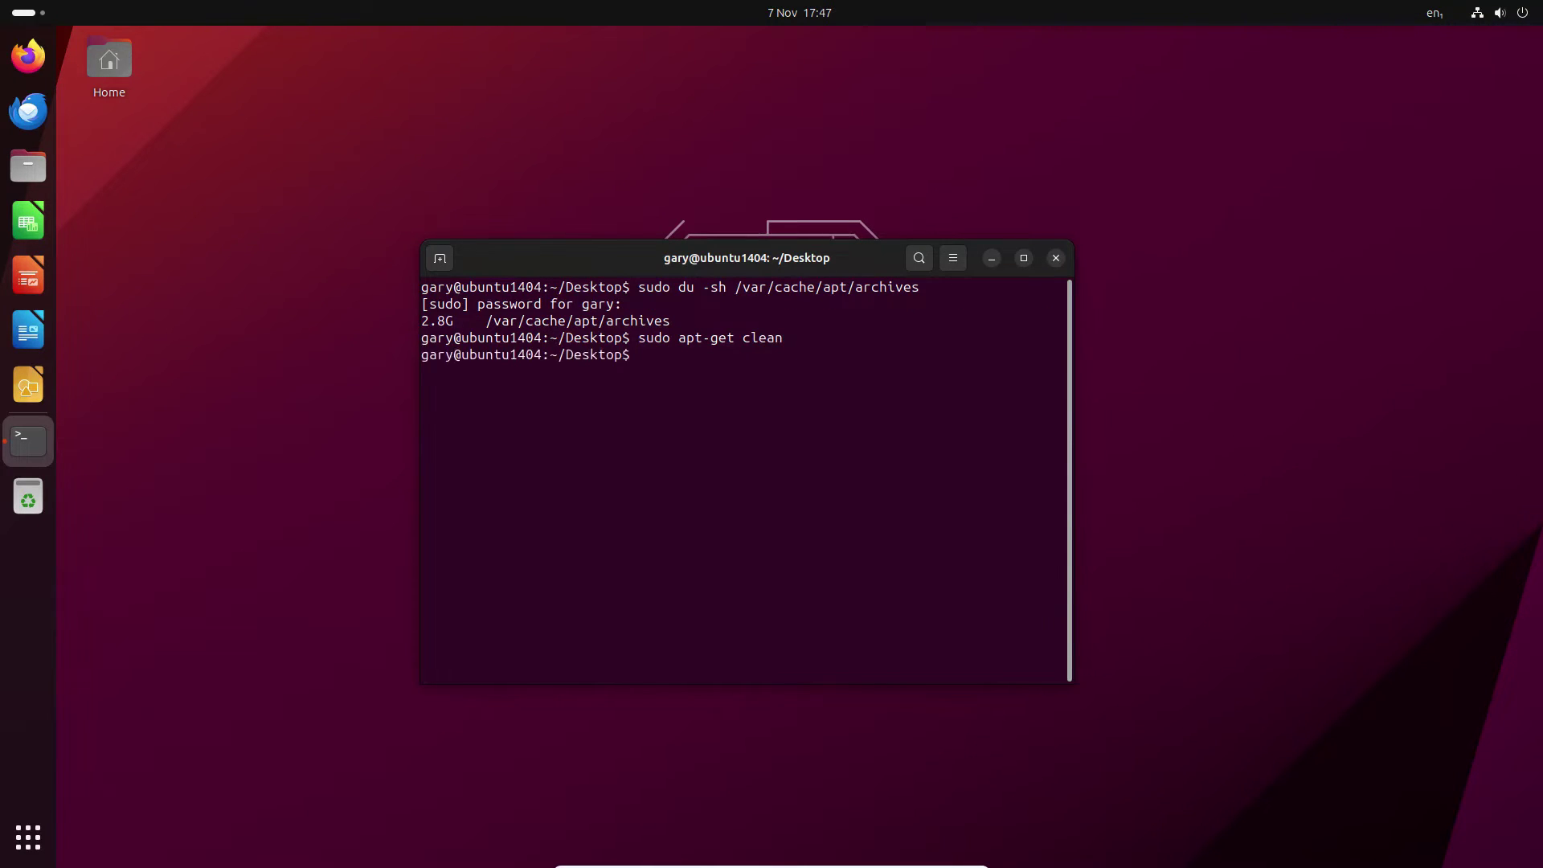
key("Up")
key("Up")
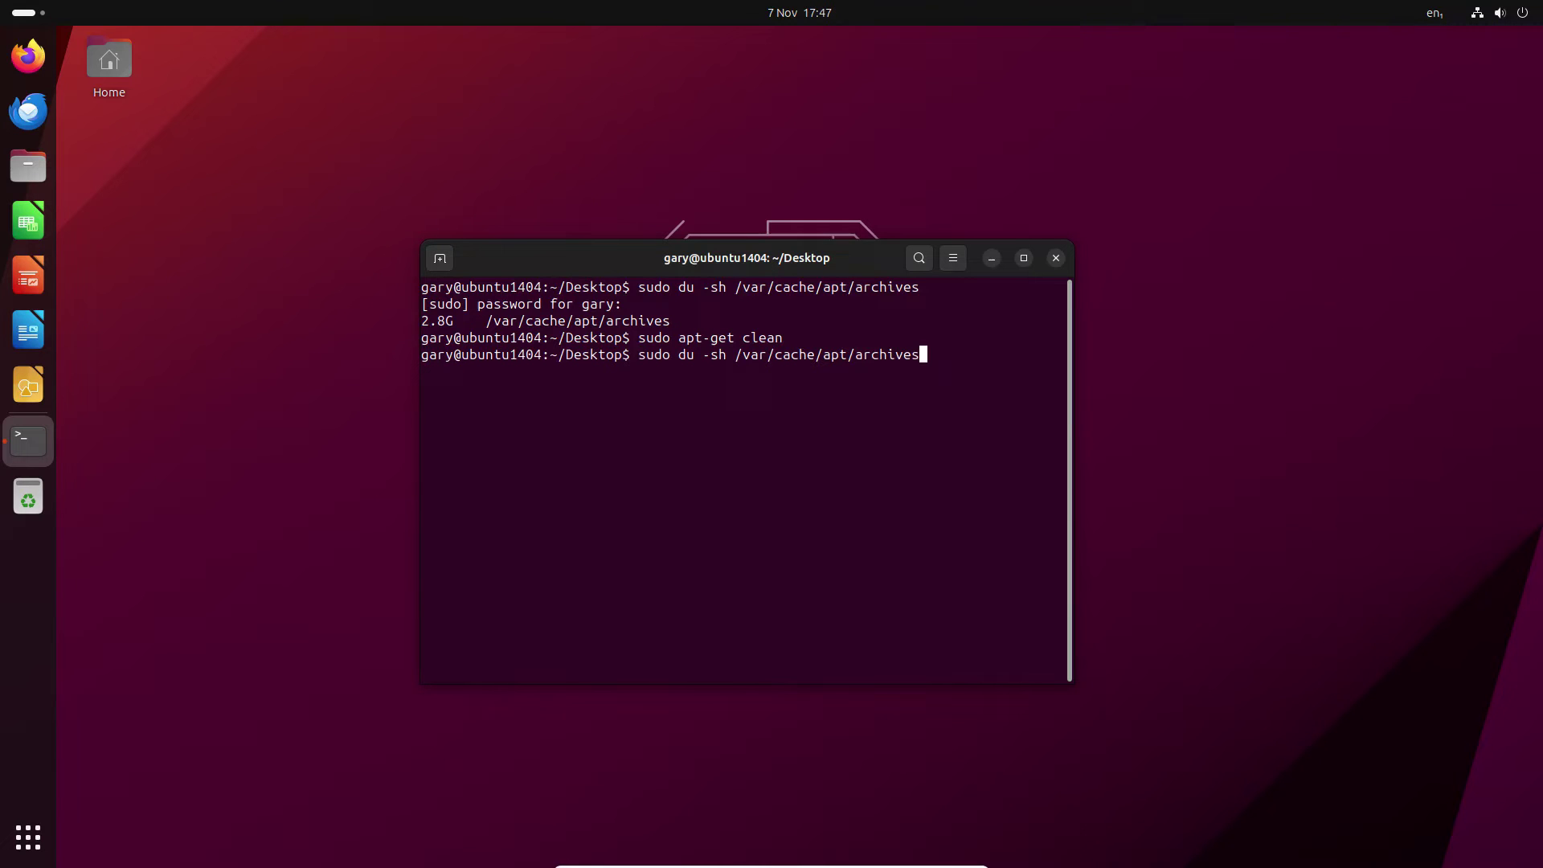
key("Return")
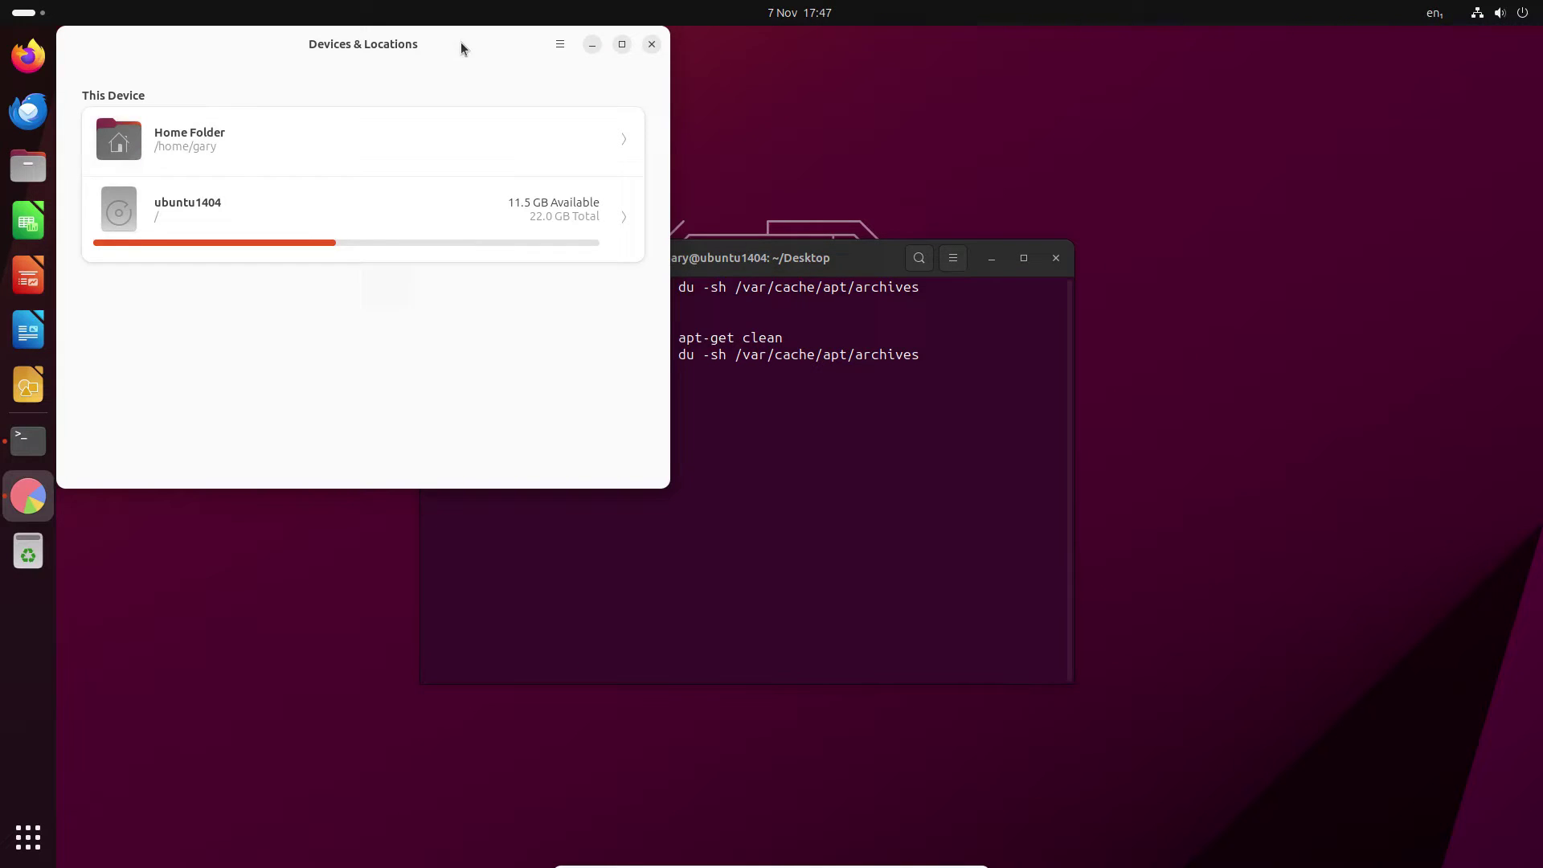
left_click_drag(465, 45, 761, 165)
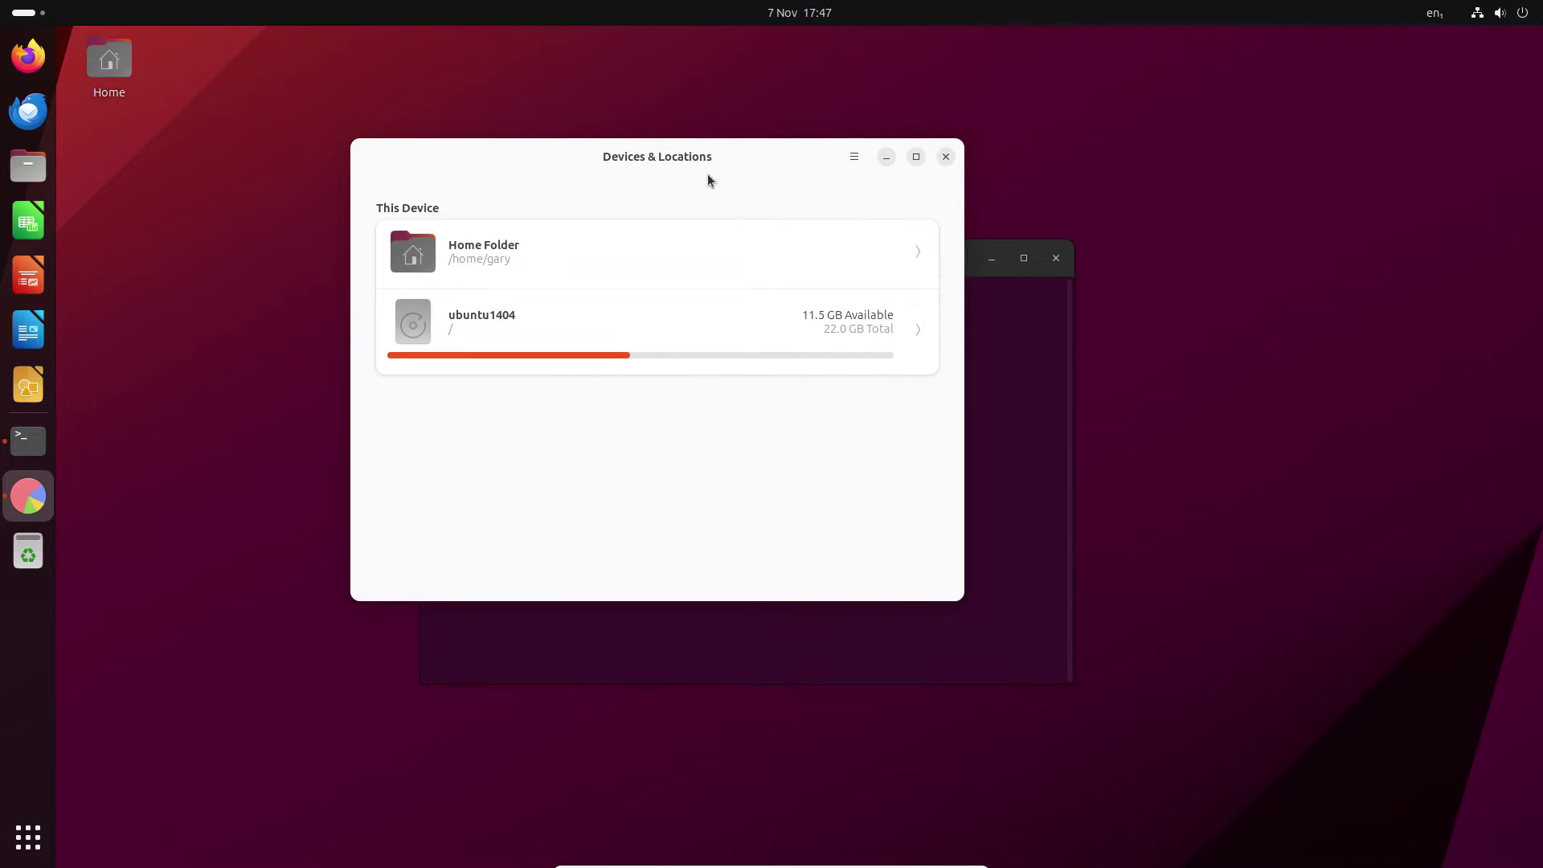
left_click(947, 156)
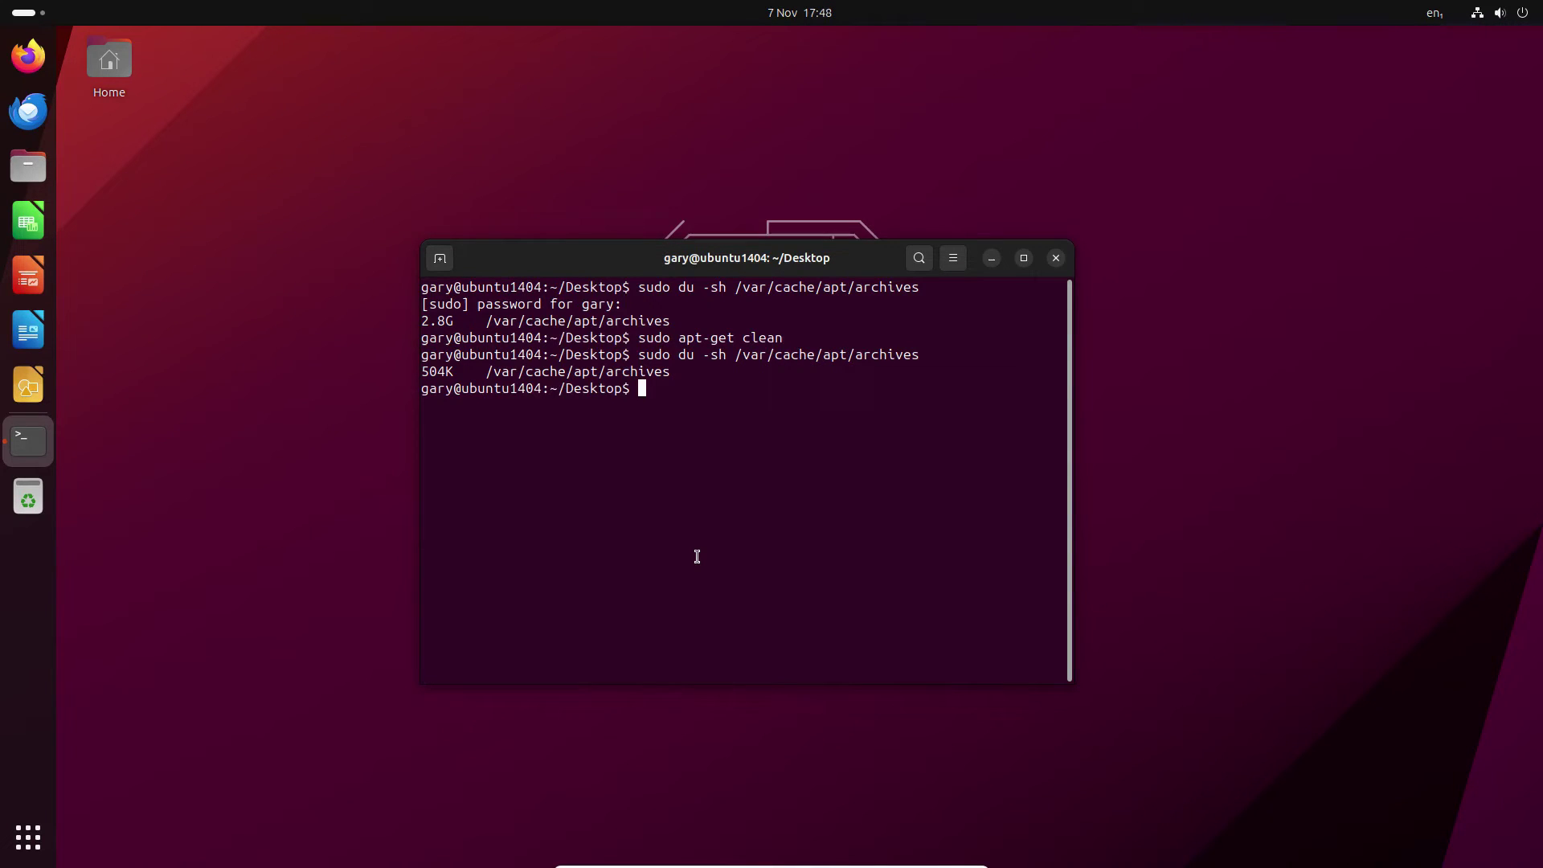
Run sudo apt-get autoremove --purge and confirm with y, purging plocate and qml-module-io-thp-pyotherside.
type("sudo apt-get")
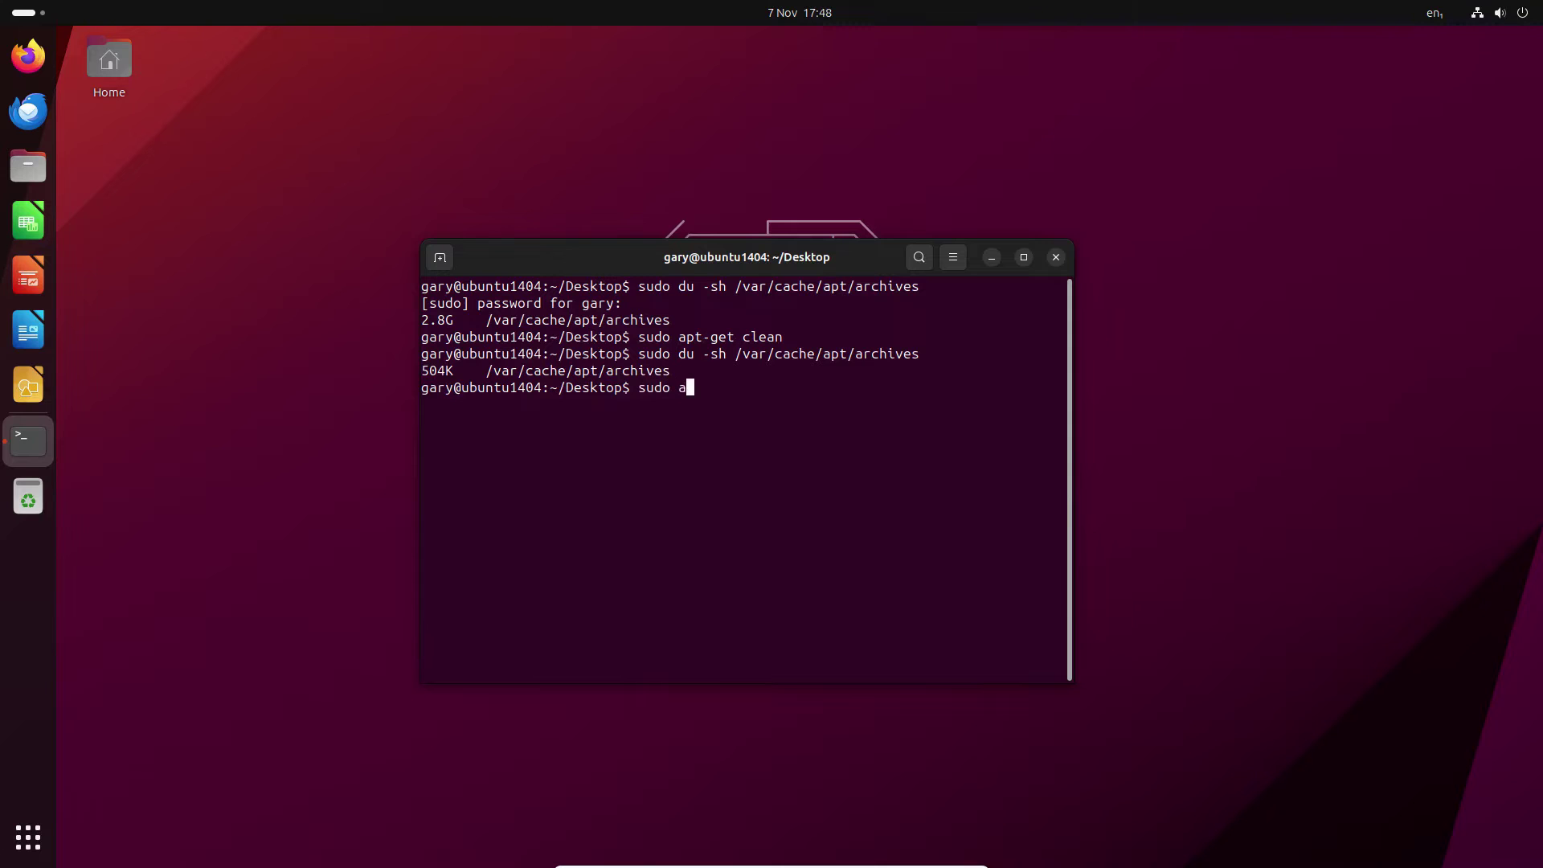
type(" autoremove --purge")
key("Return")
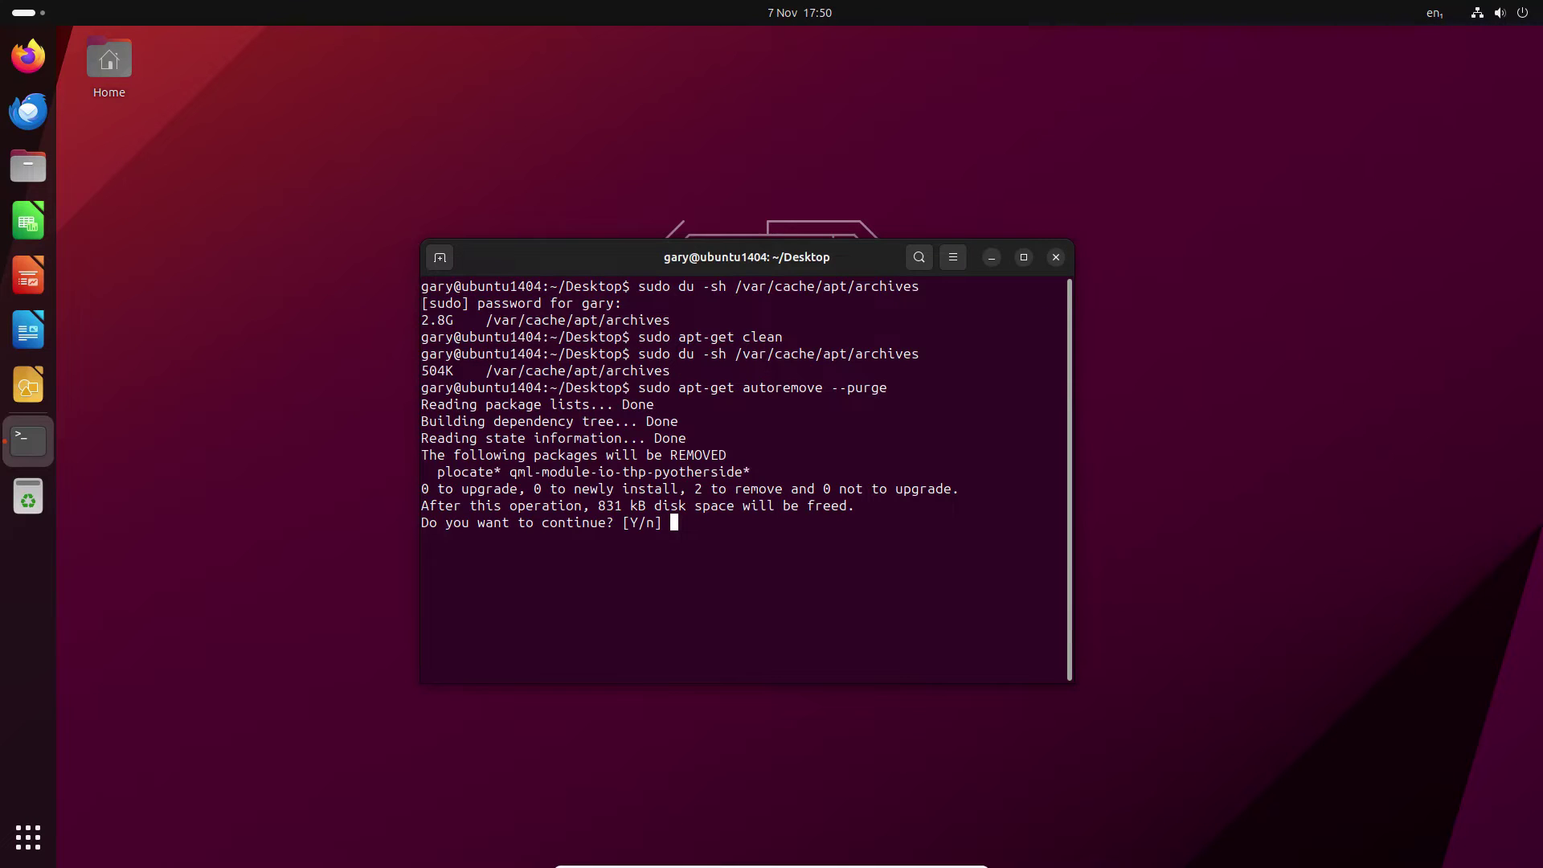
type("y")
key("Return")
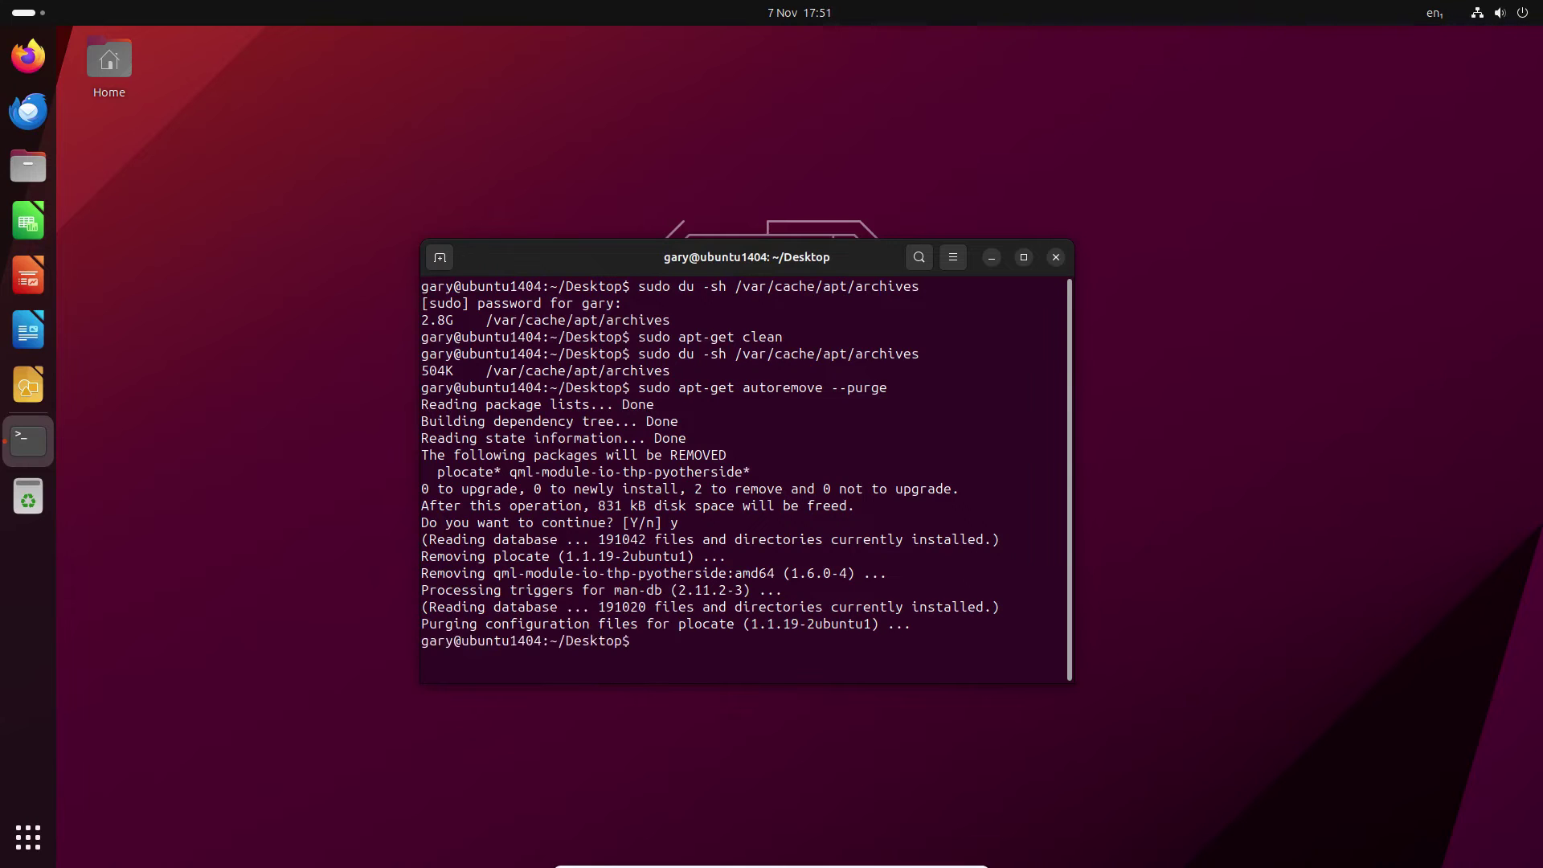
left_click(37, 840)
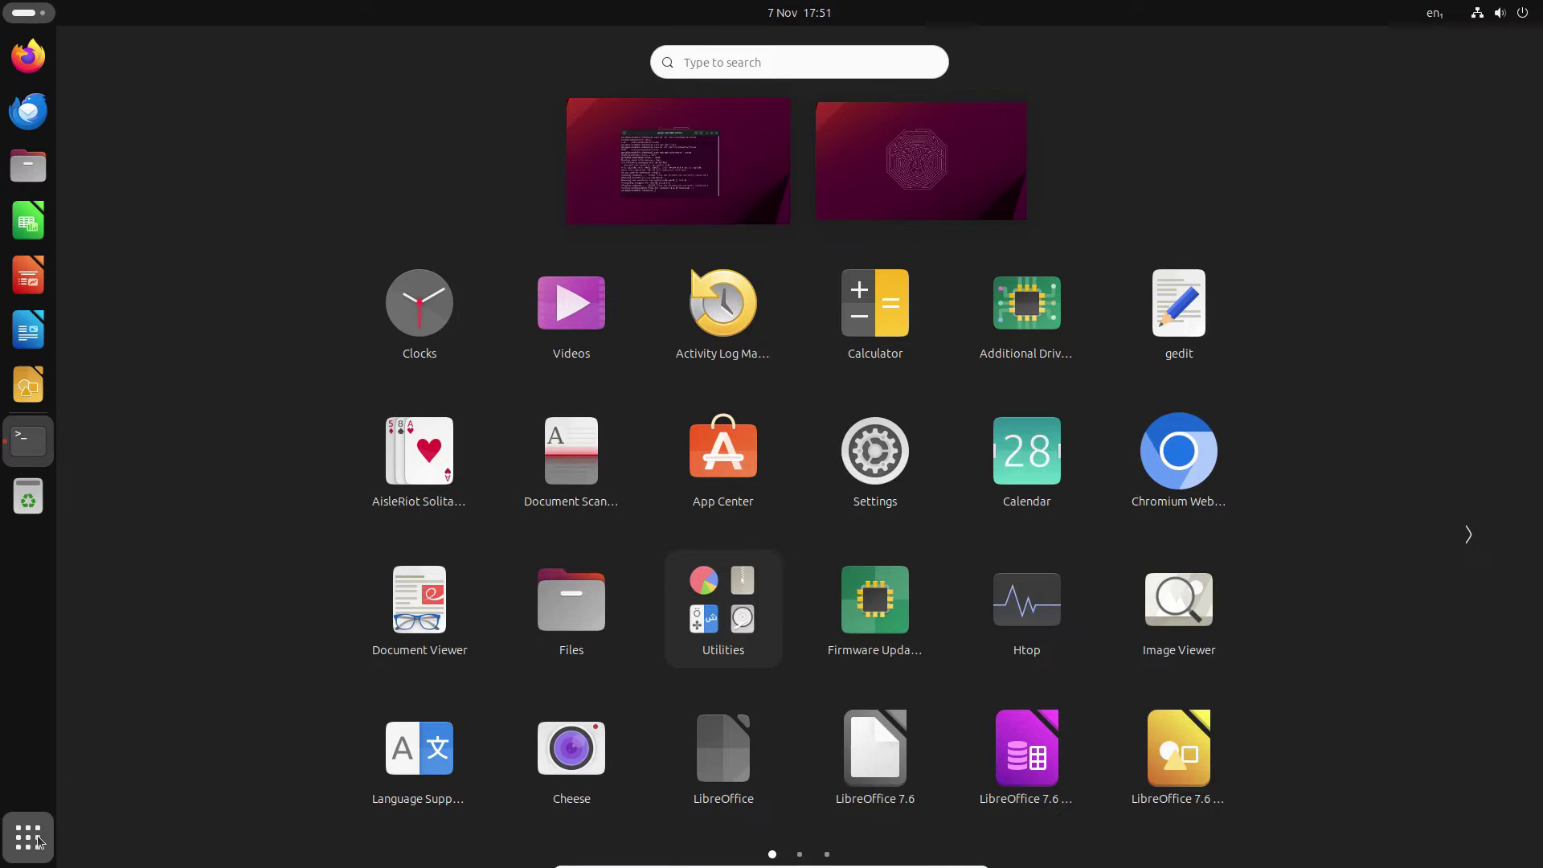
type("disk")
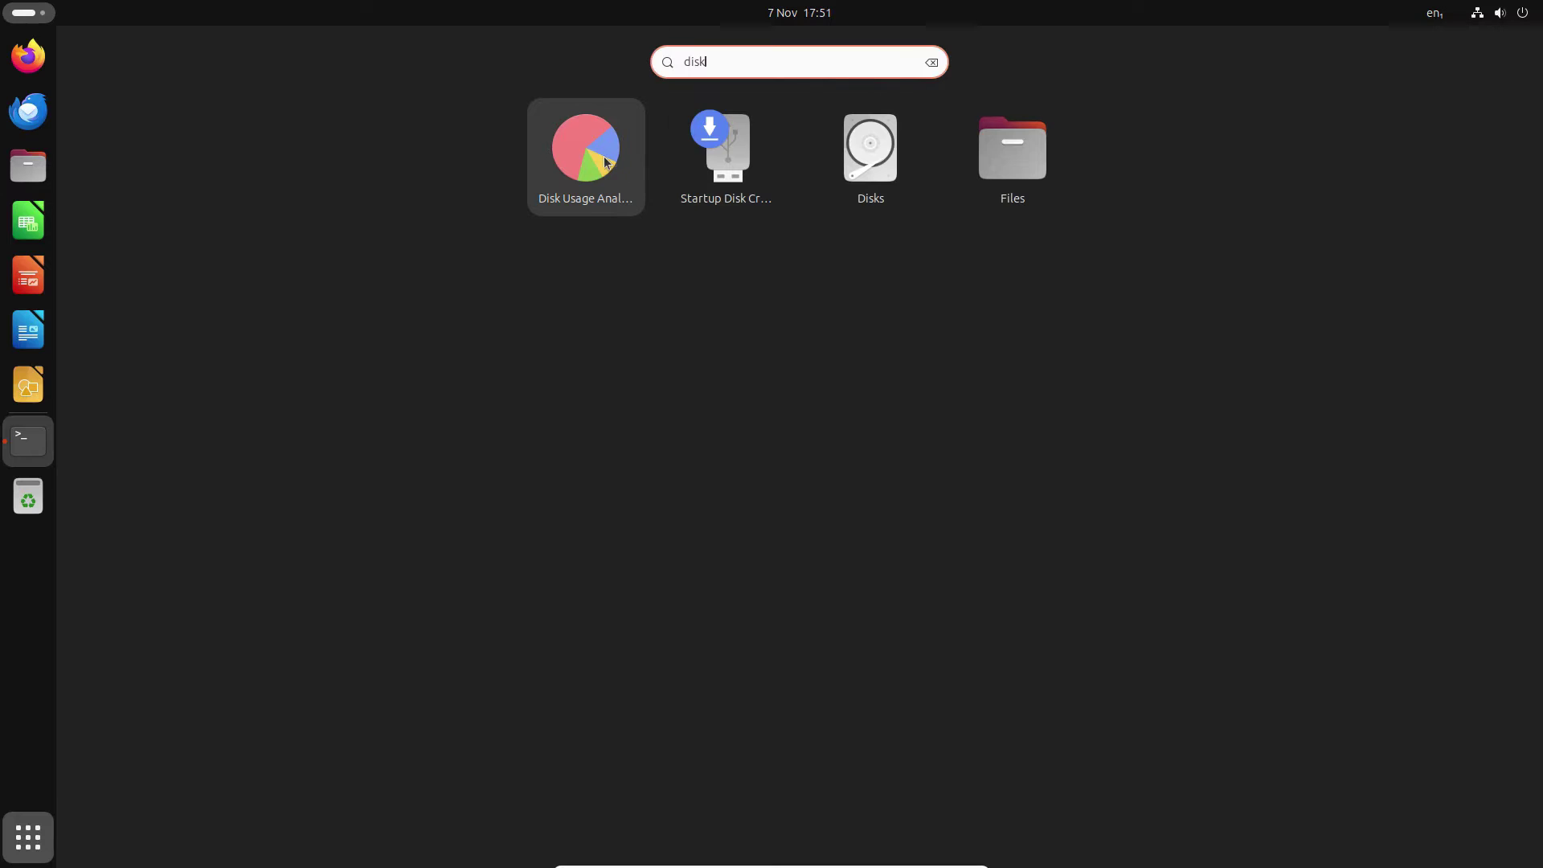
left_click(604, 161)
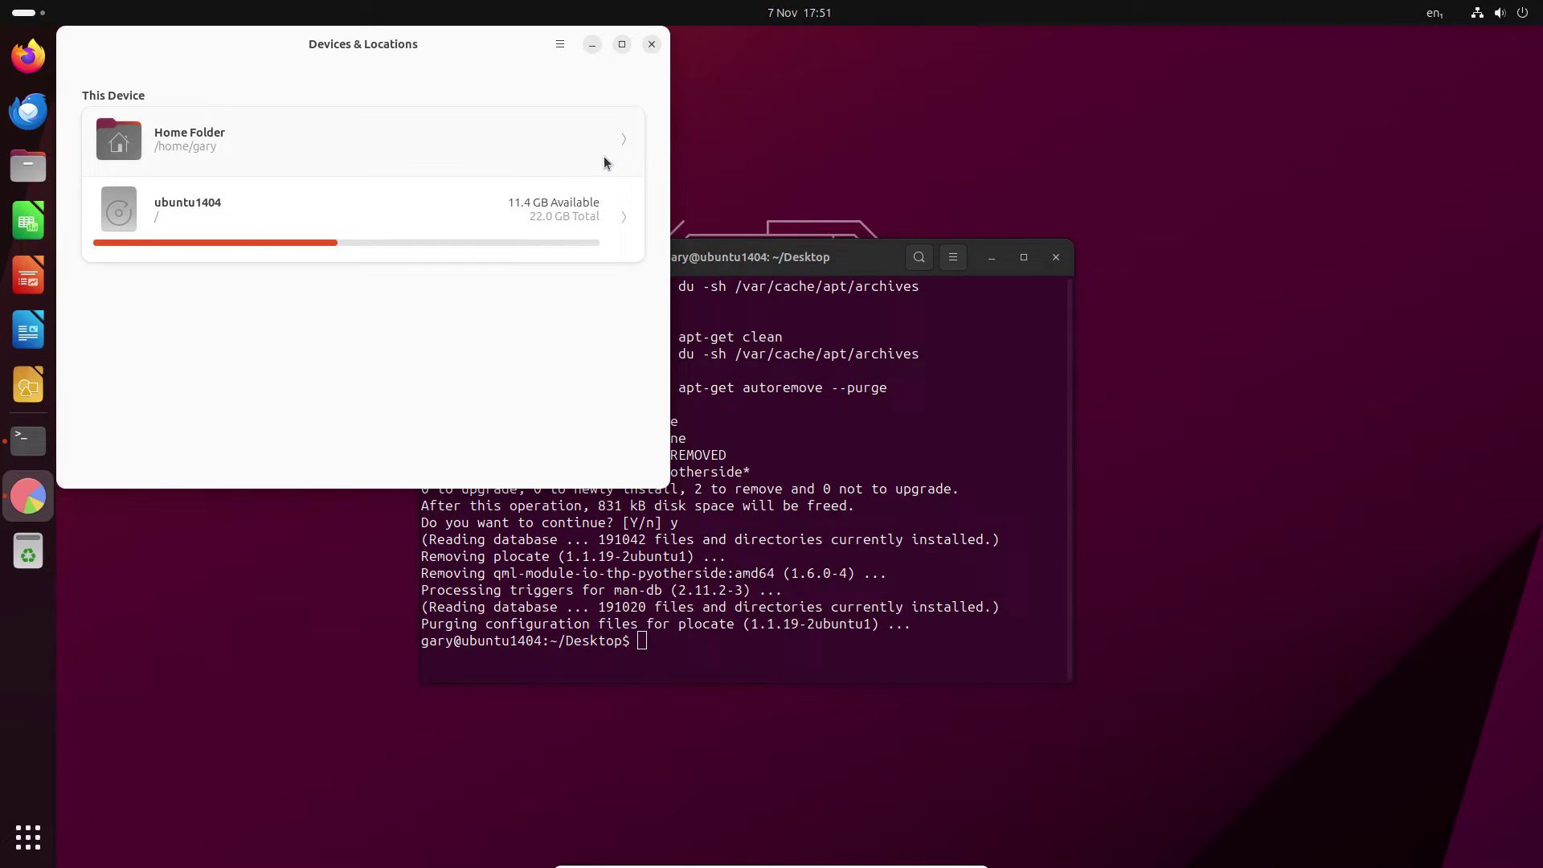
left_click(651, 44)
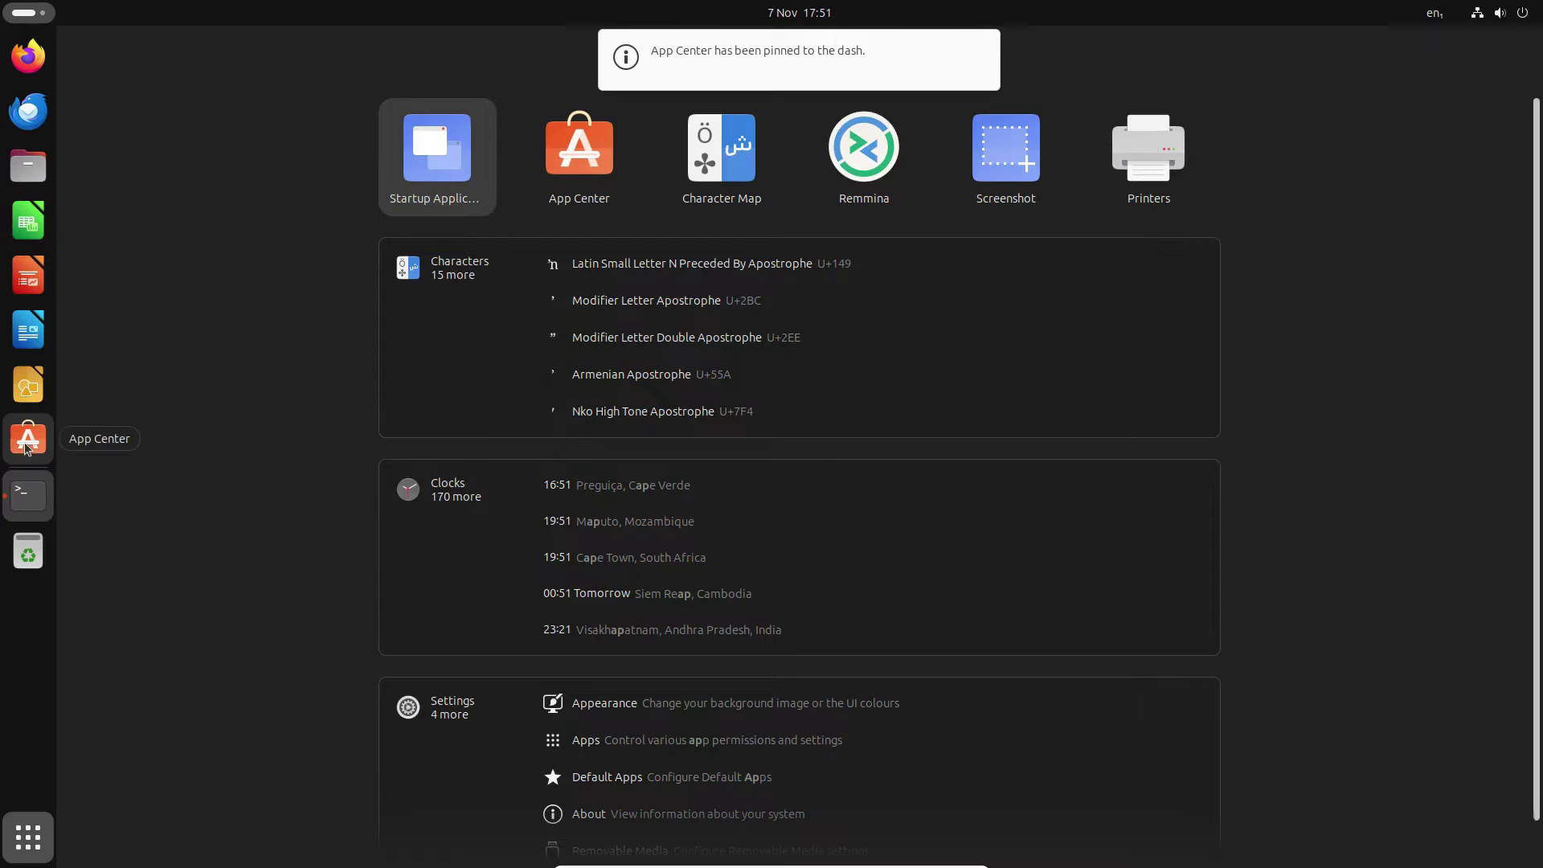
In App Center's installed apps, sort by Size (Largest to smallest) and browse the list.
key("Escape")
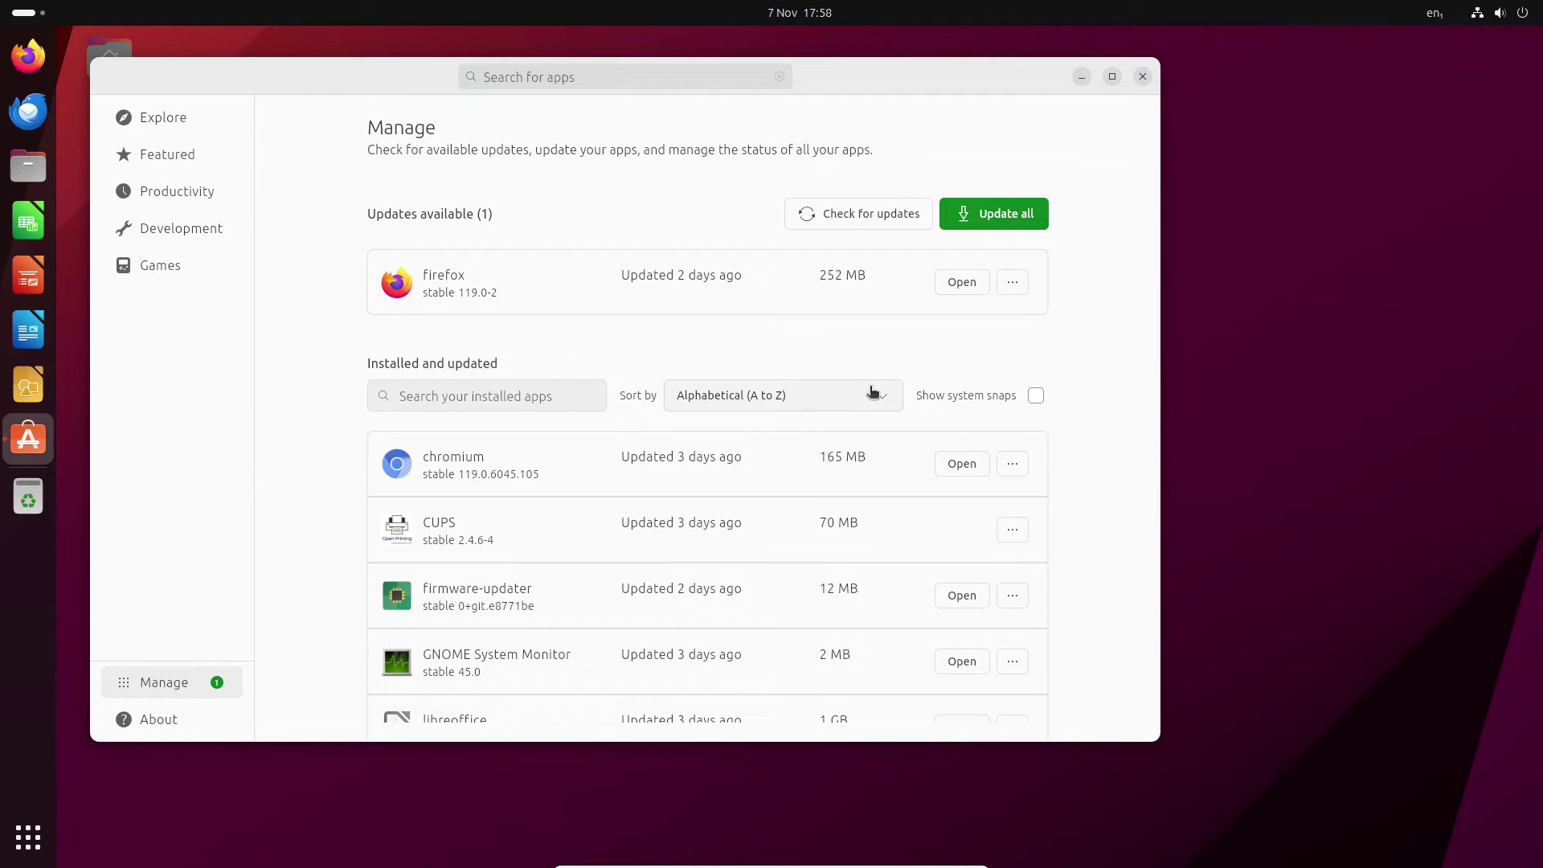
left_click(882, 409)
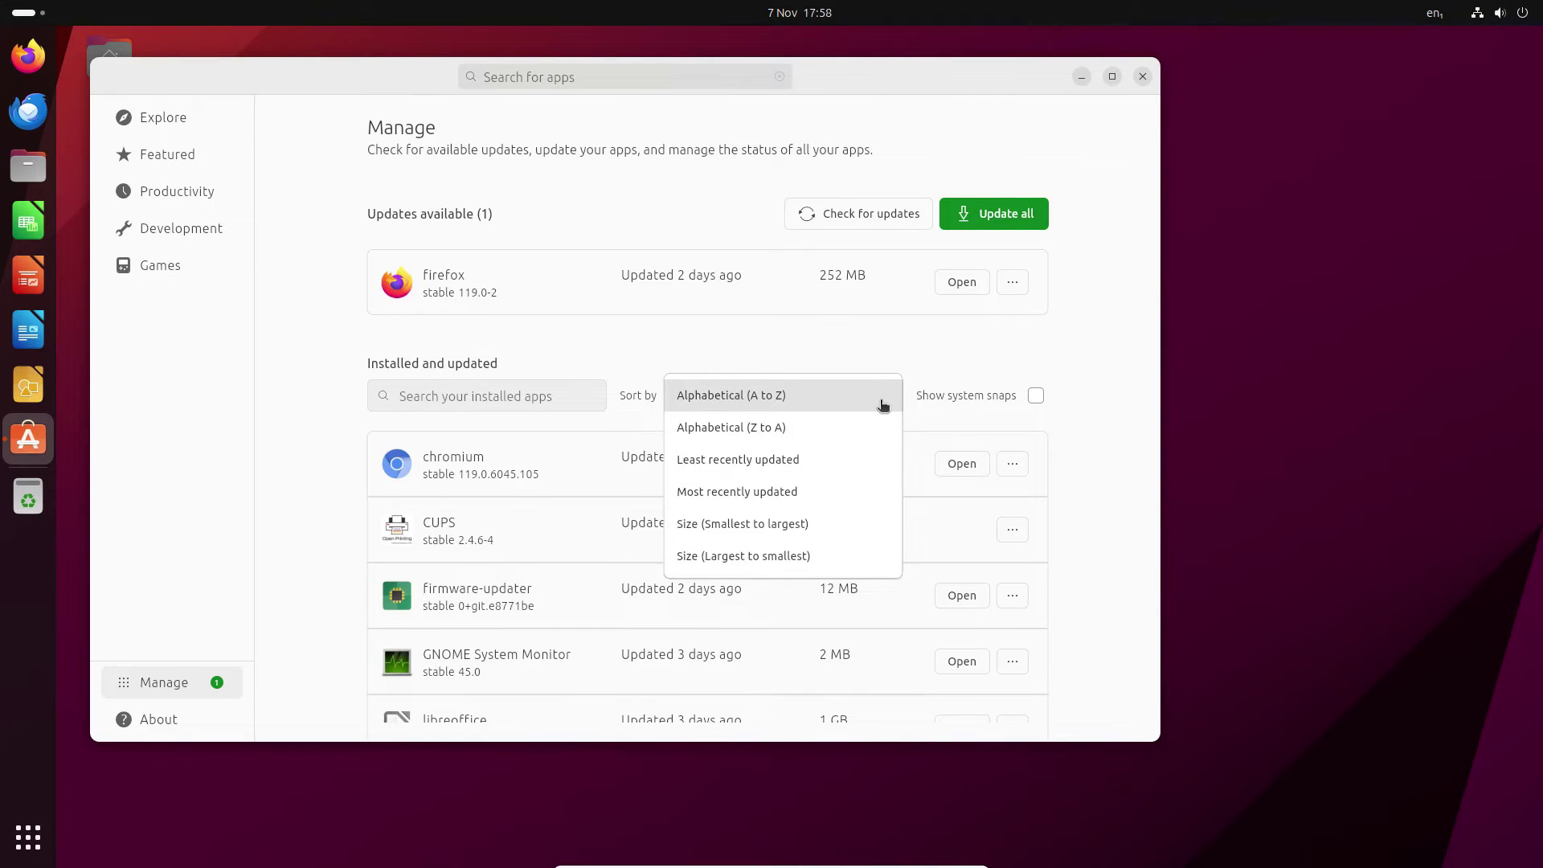
left_click(785, 556)
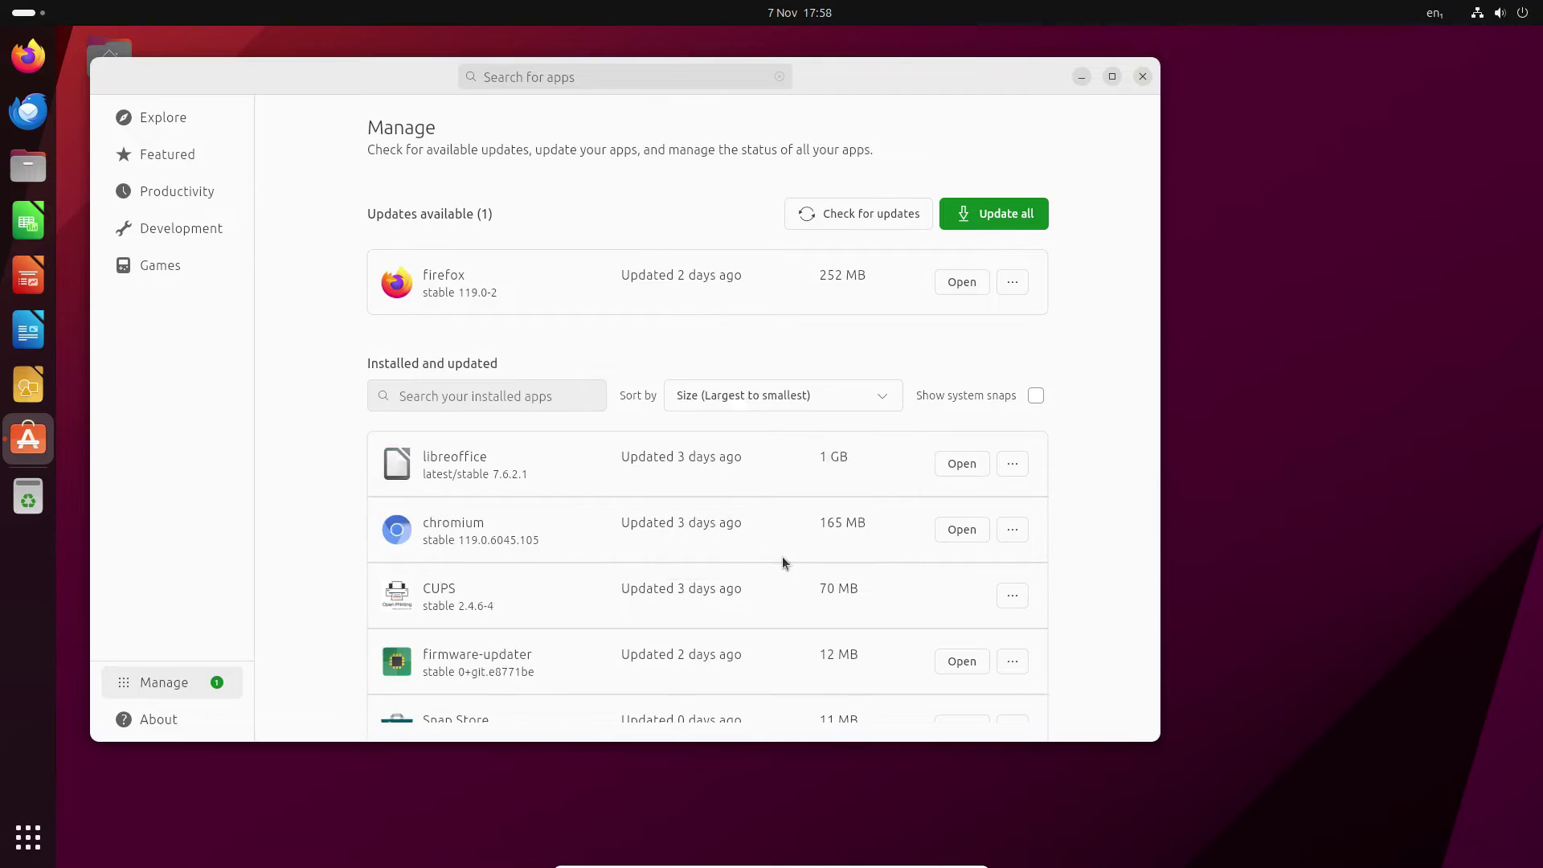
scroll(716, 538, "down", 1)
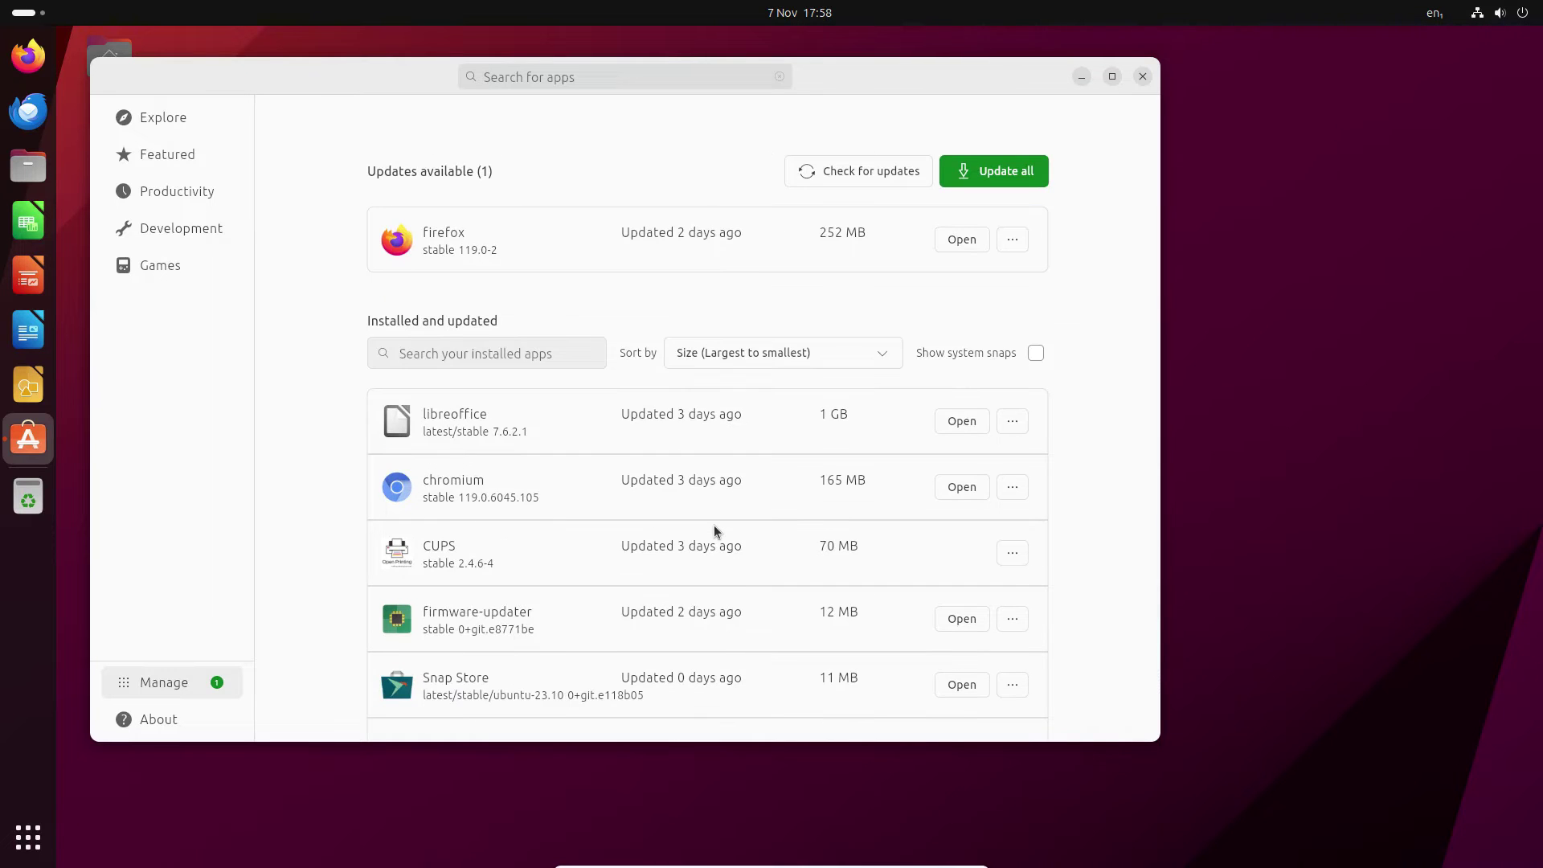
scroll(714, 524, "down", 1)
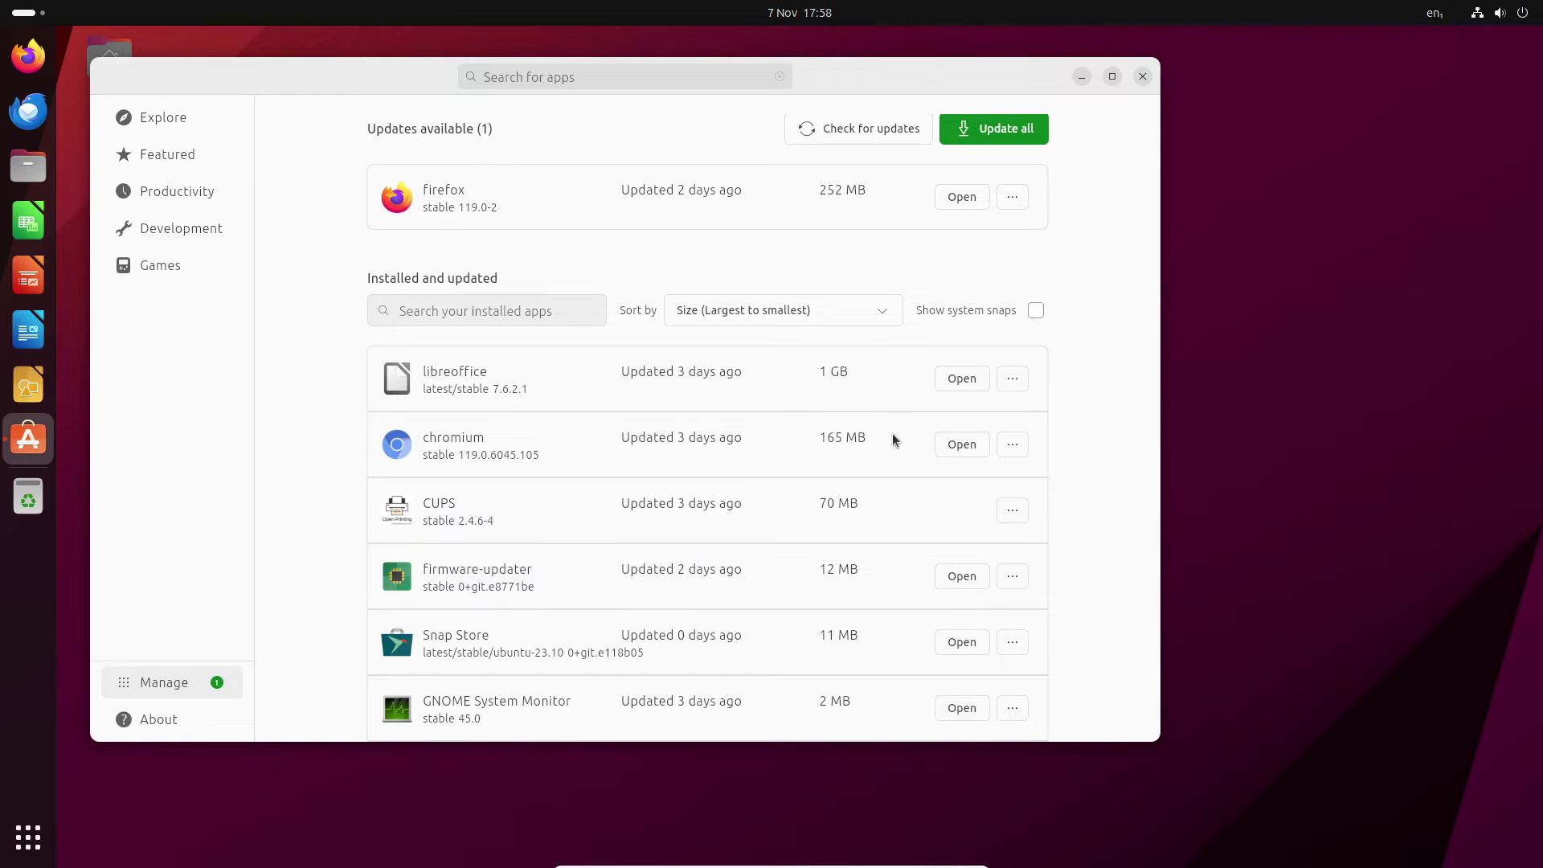
scroll(886, 471, "down", 2)
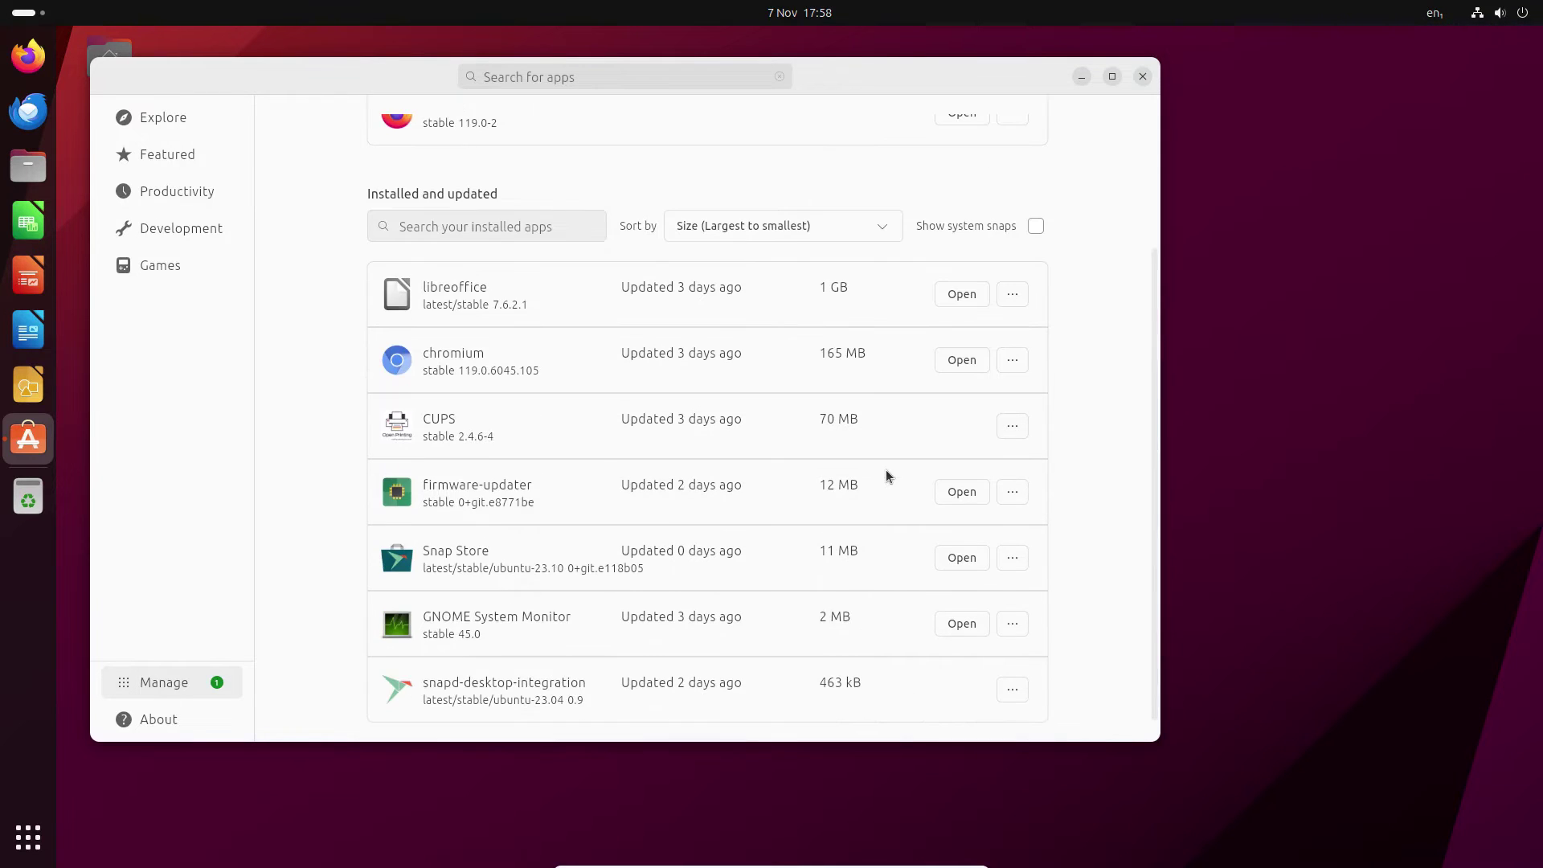
scroll(839, 530, "up", 3)
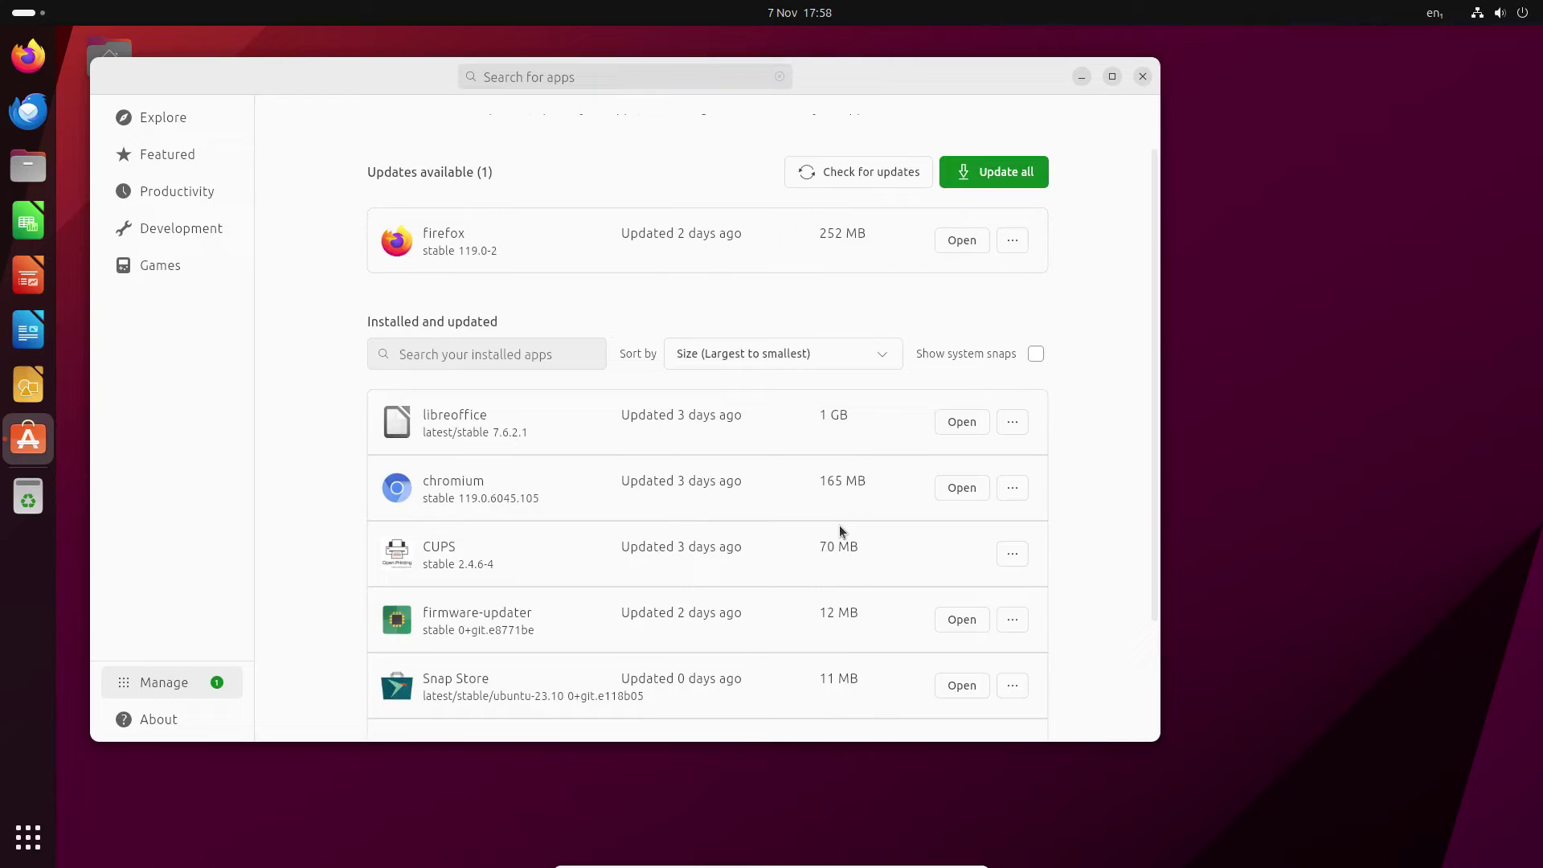
Include system snaps, review the list with libreoffice largest at 1 GB, and close App Center.
left_click(1036, 354)
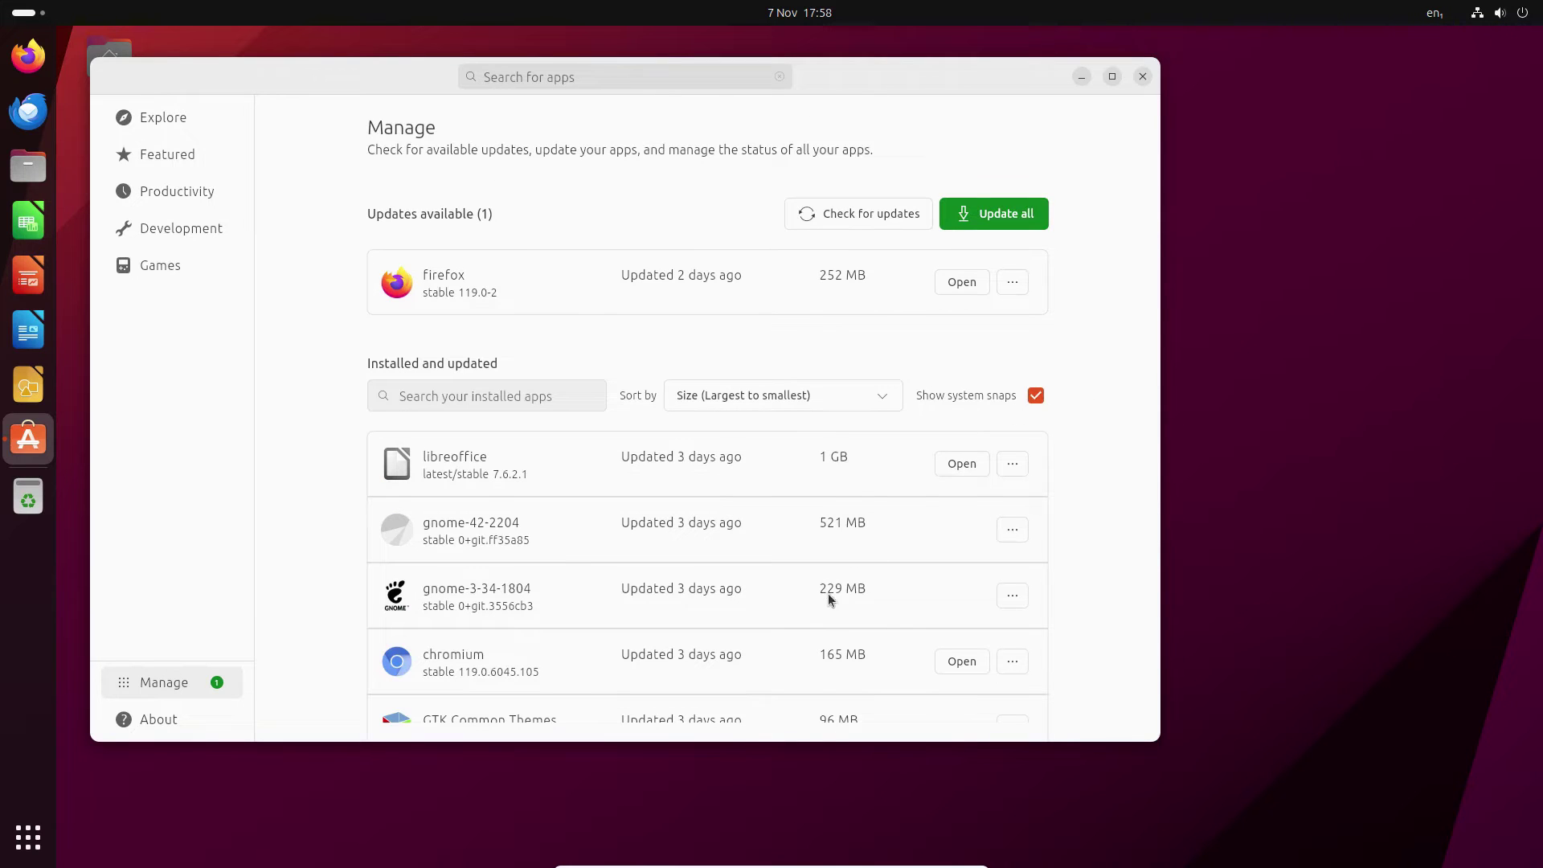
scroll(818, 574, "down", 3)
scroll(817, 567, "down", 4)
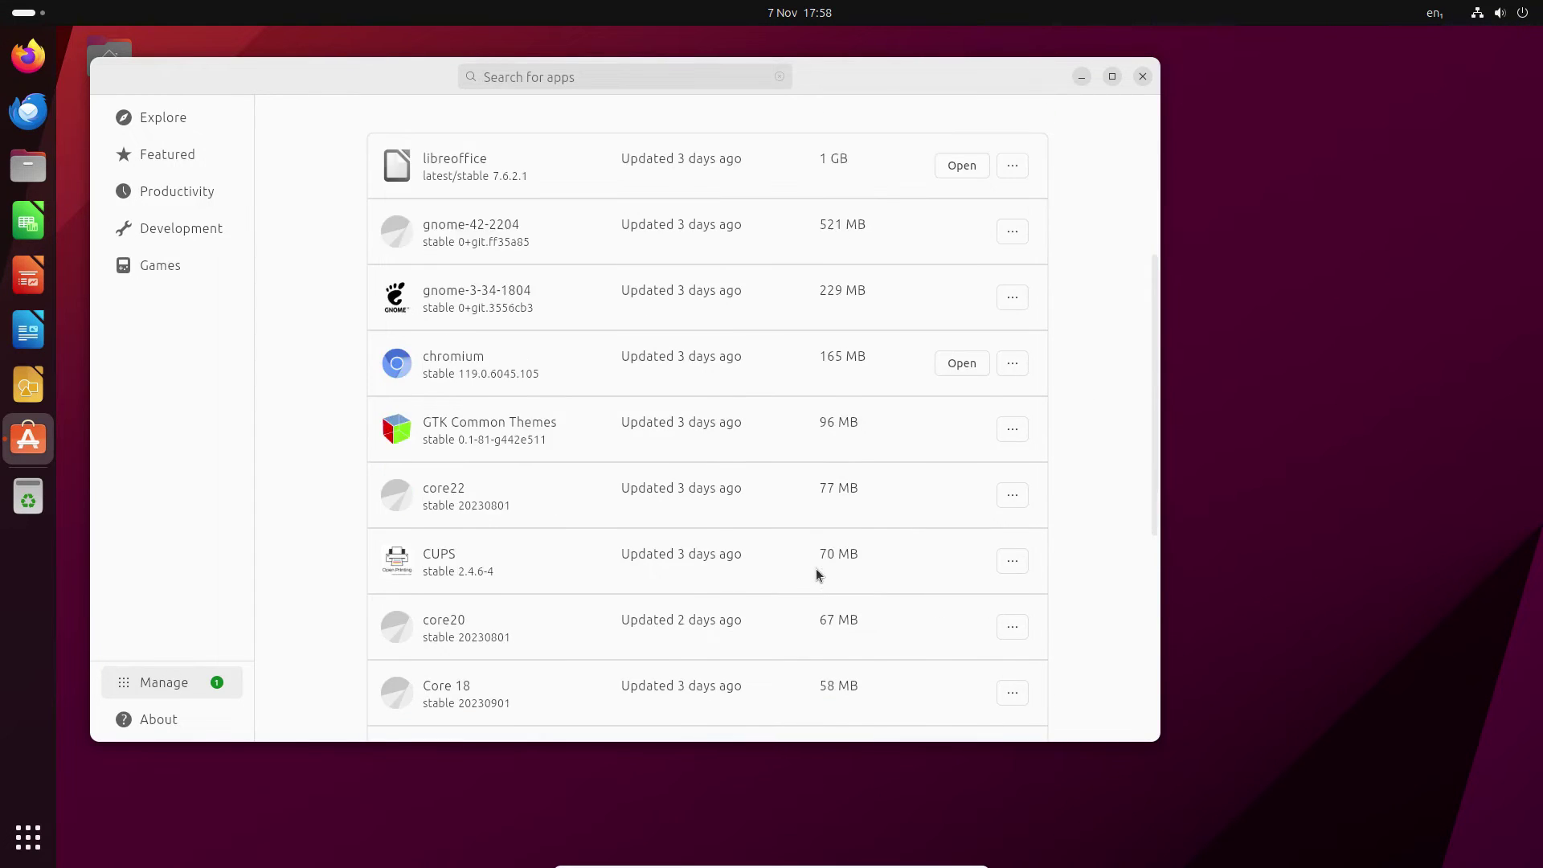
scroll(816, 567, "down", 8)
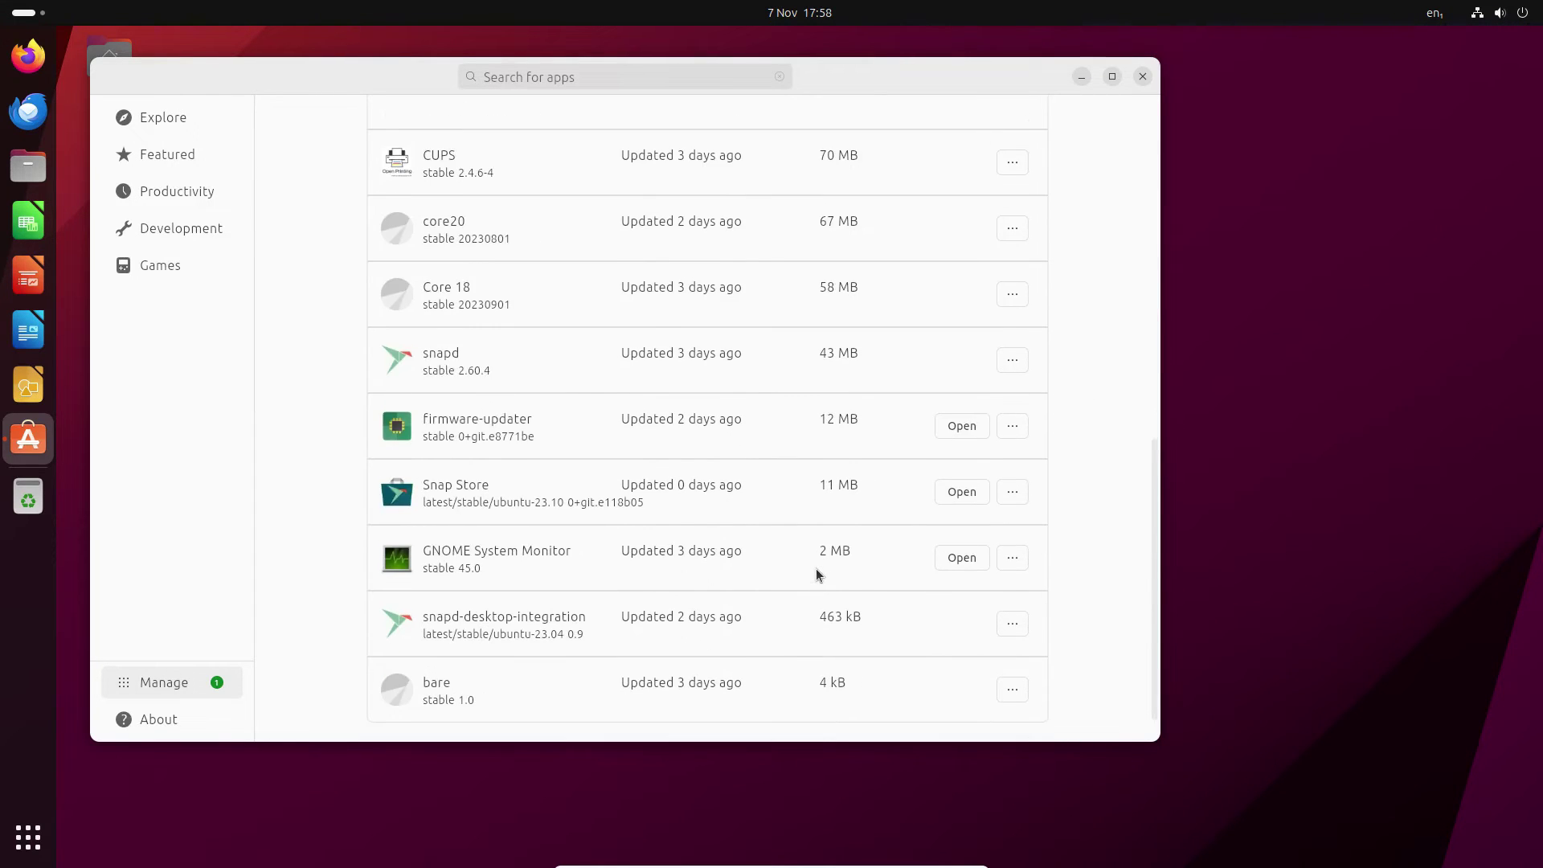
scroll(817, 567, "up", 8)
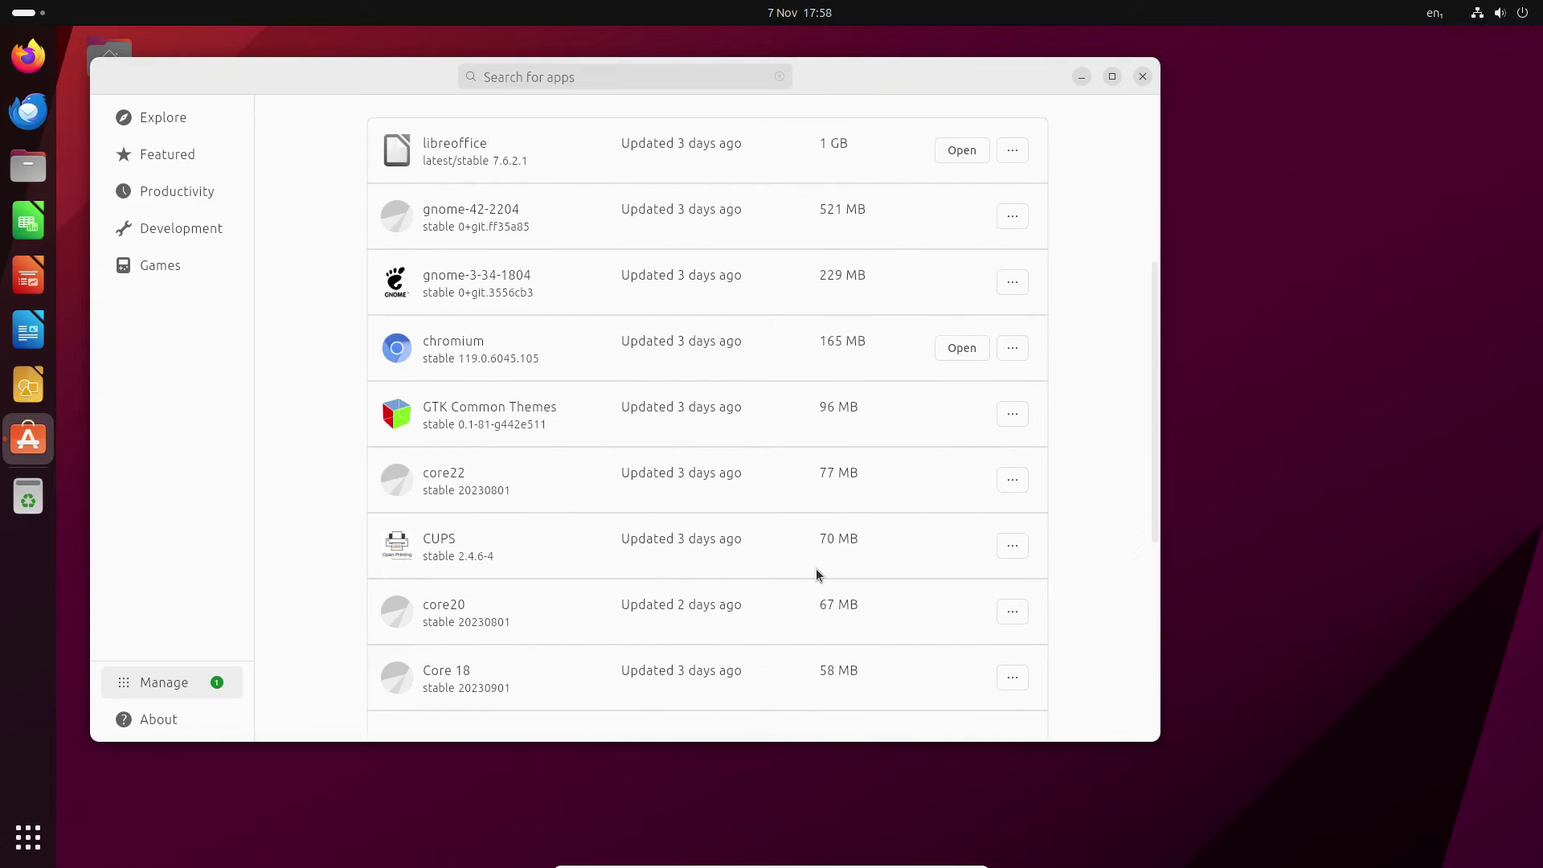
scroll(816, 574, "up", 4)
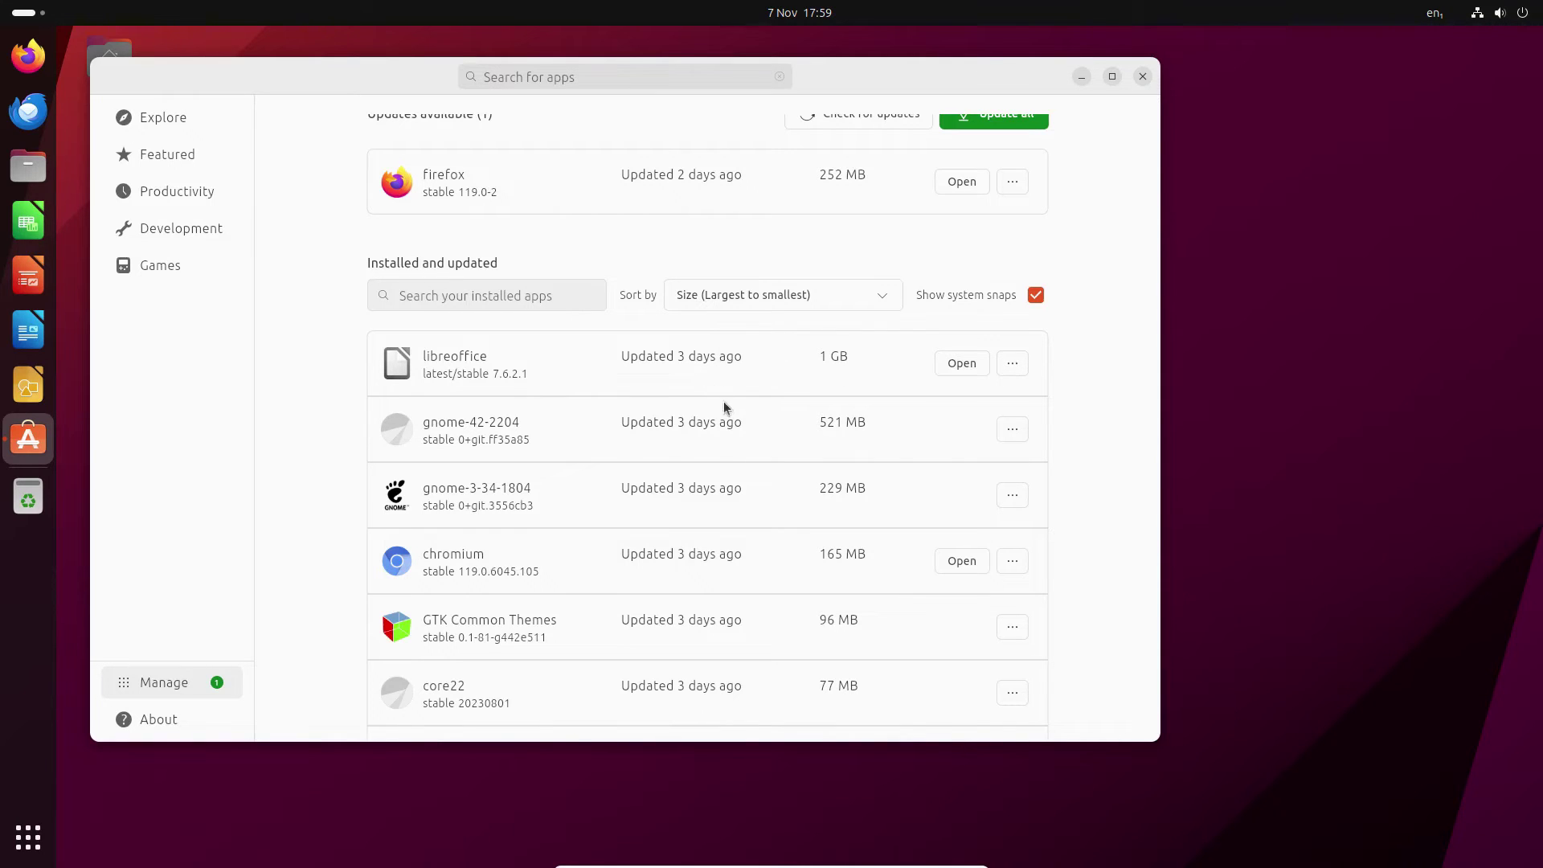
scroll(725, 429, "down", 10)
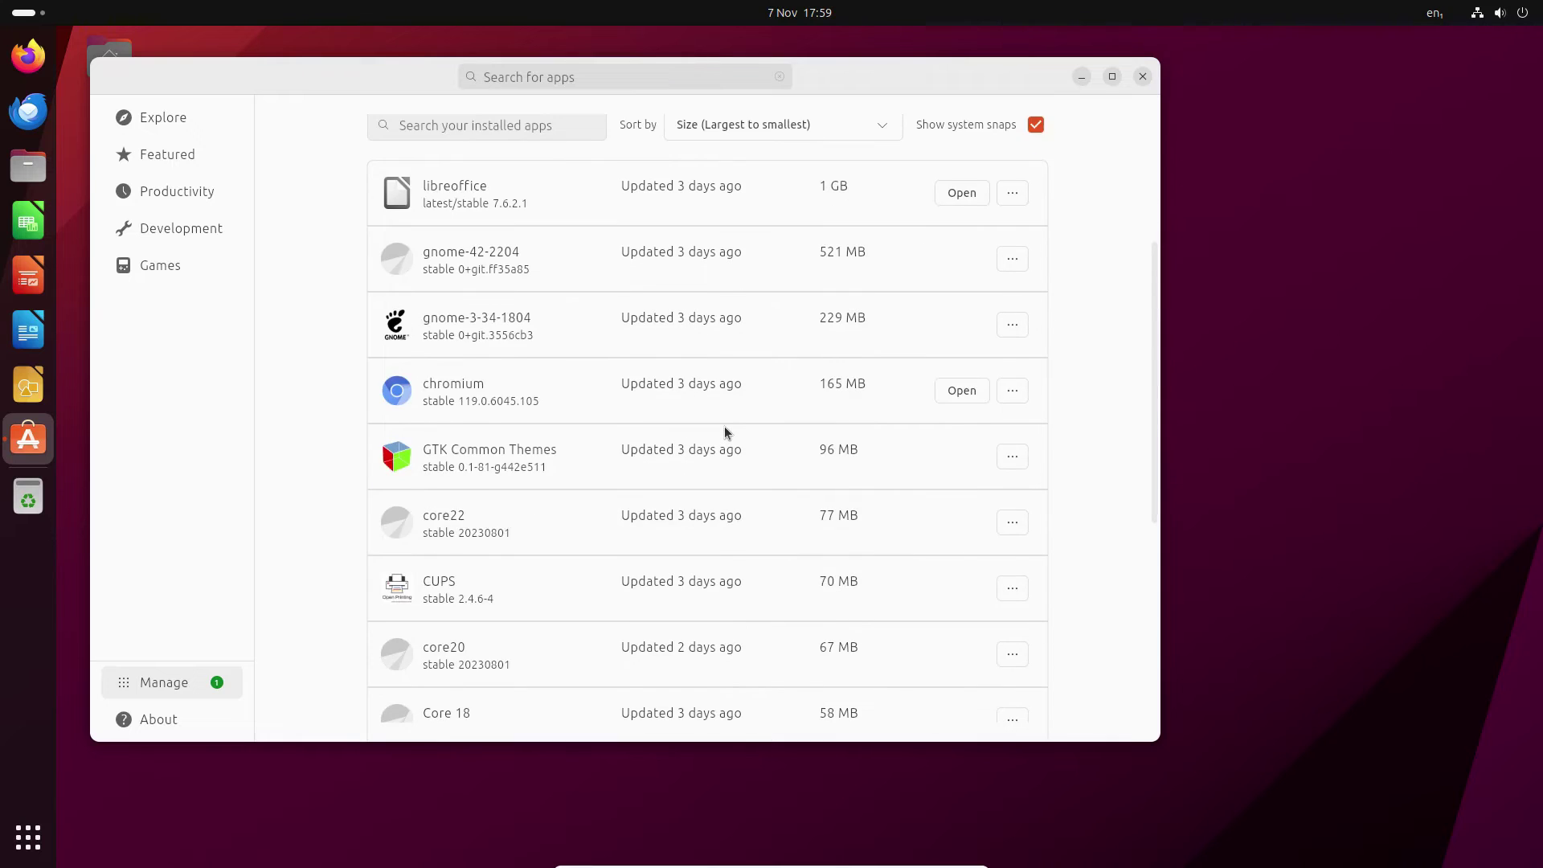
key("alt+F4")
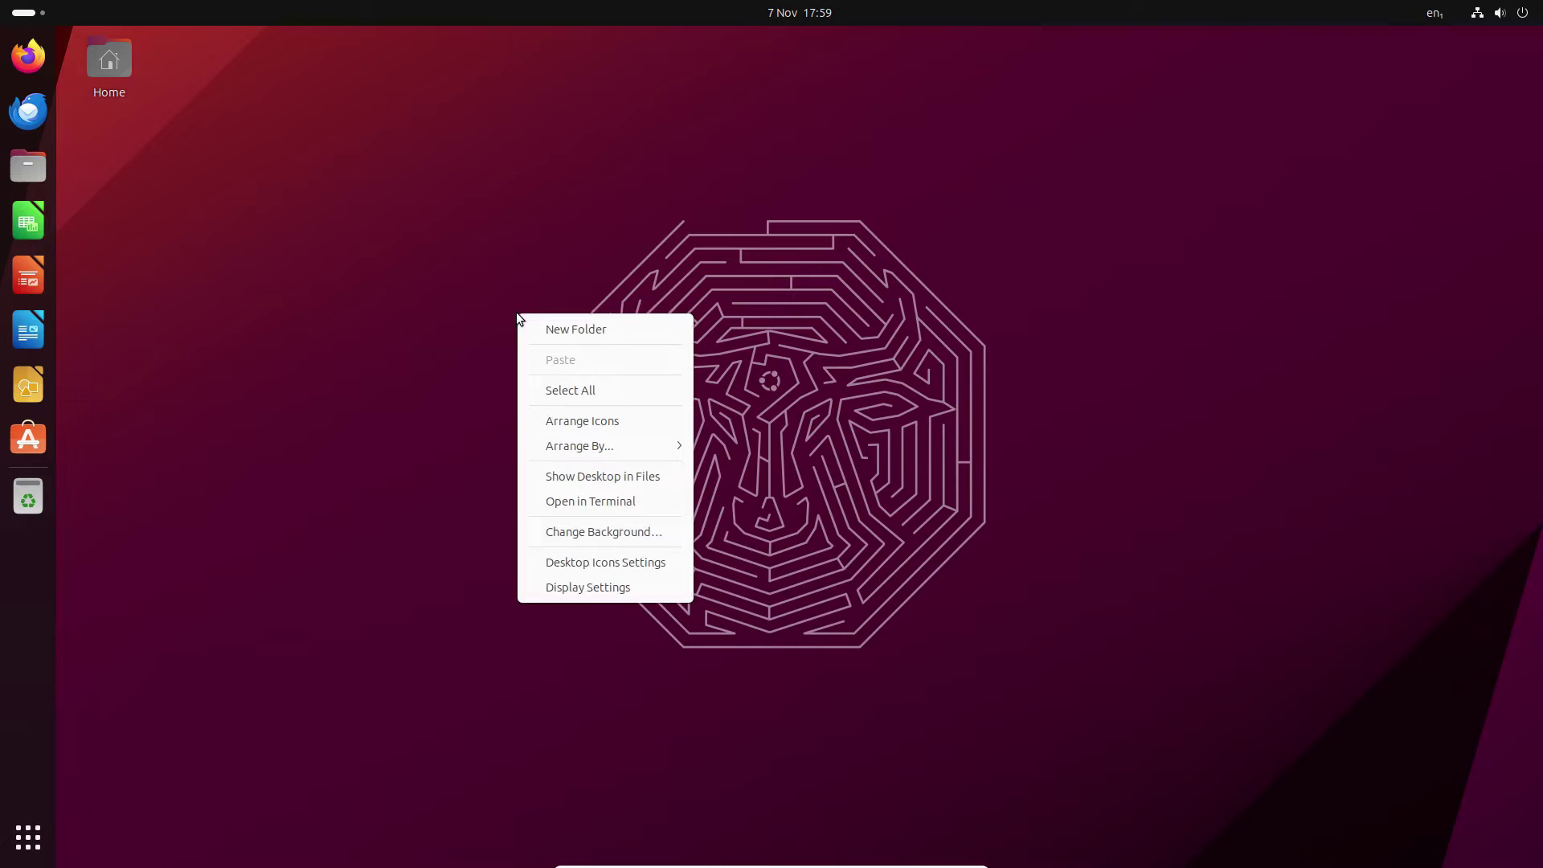
Rerun sudo apt-get autoremove in a Desktop-folder terminal, finding 0 packages, and close the terminal.
left_click(604, 502)
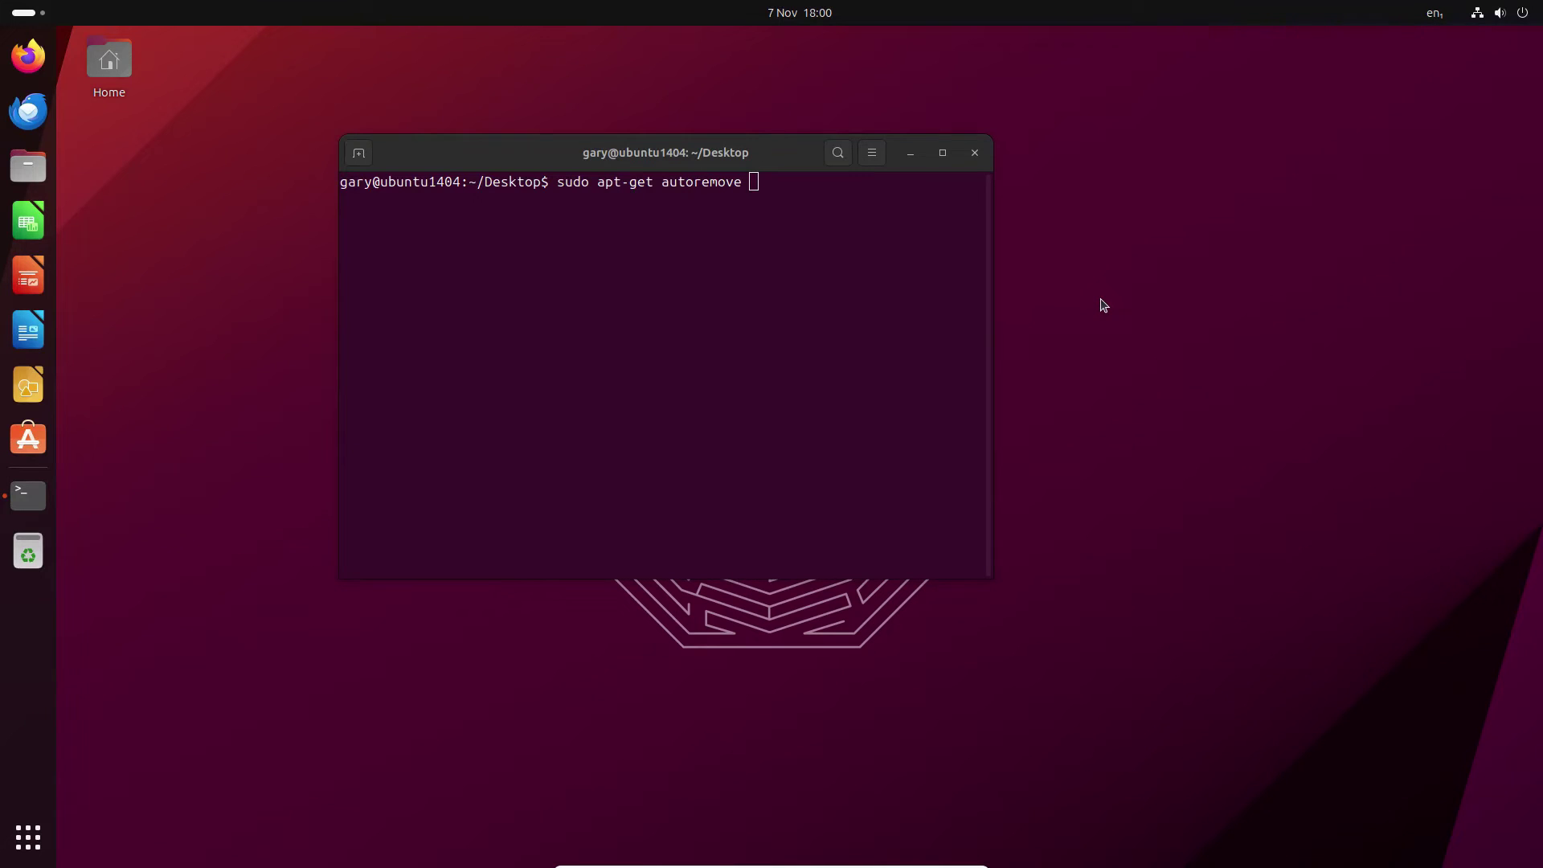
left_click(801, 284)
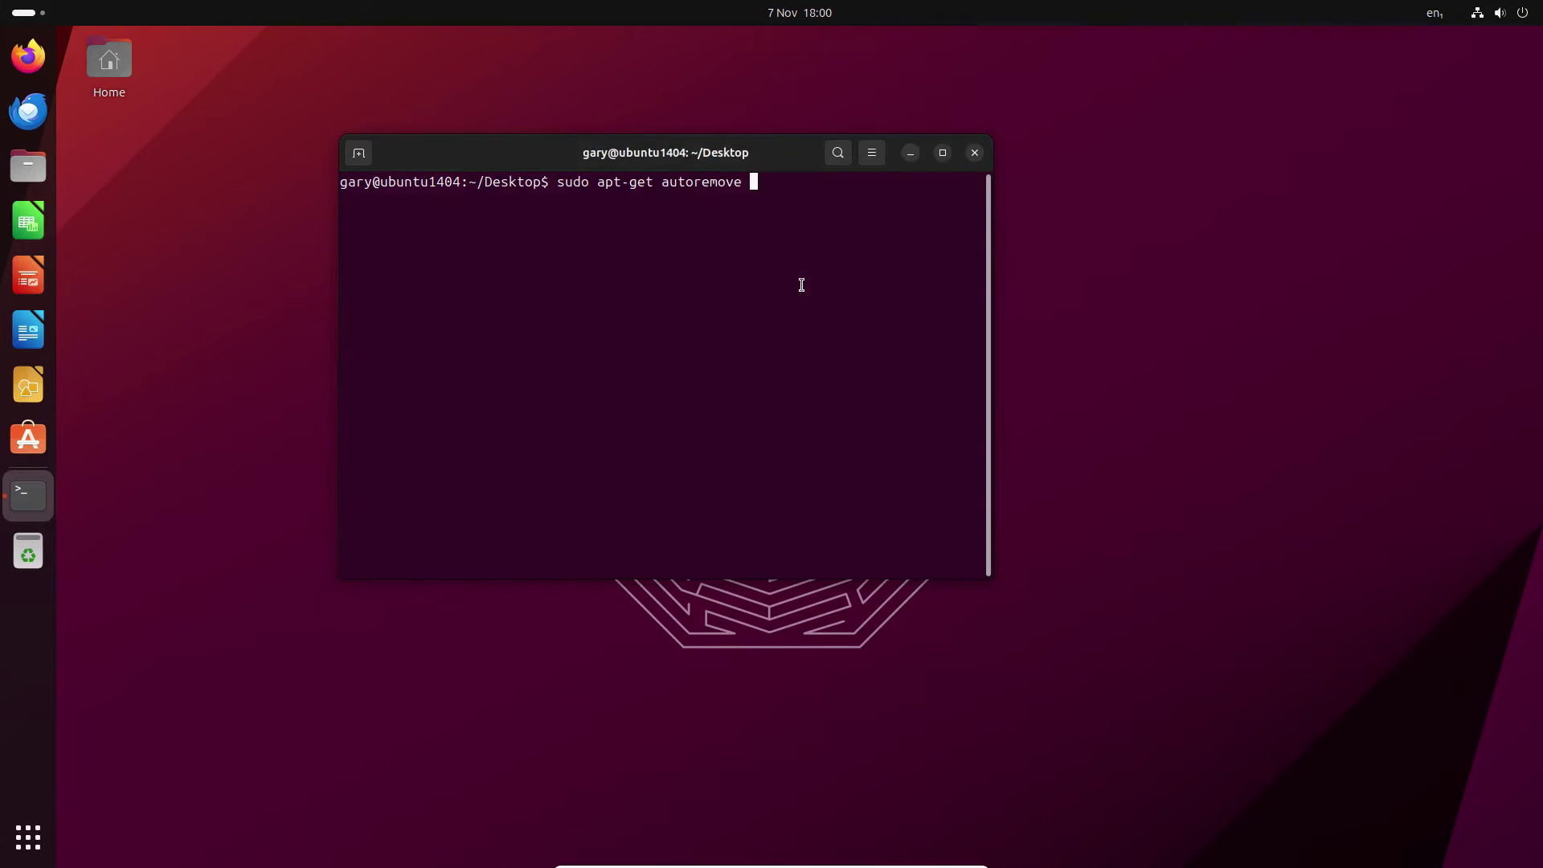
key("Return")
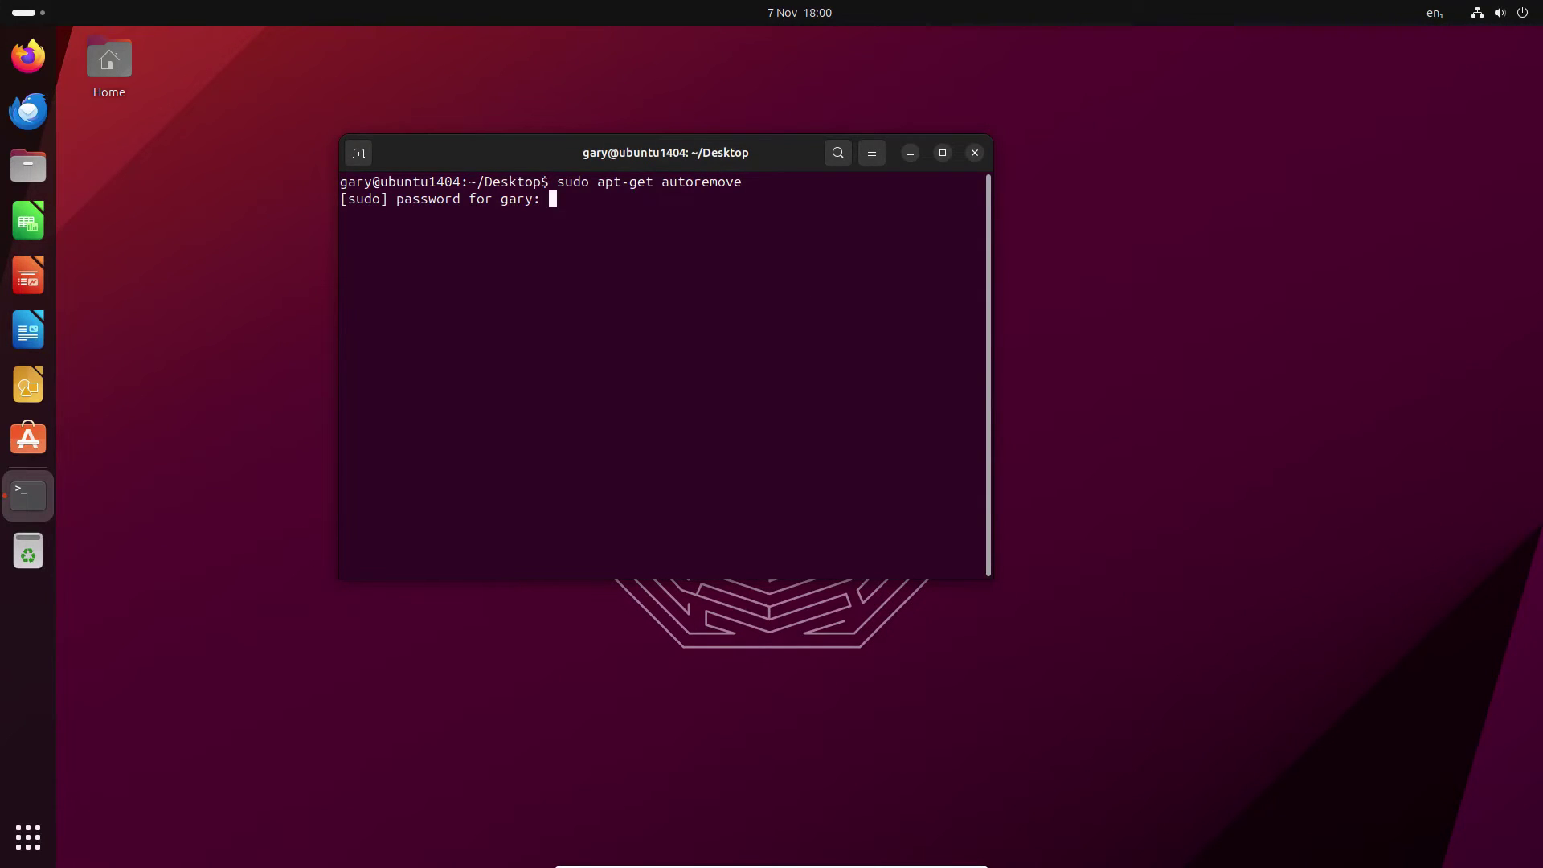
key("Return")
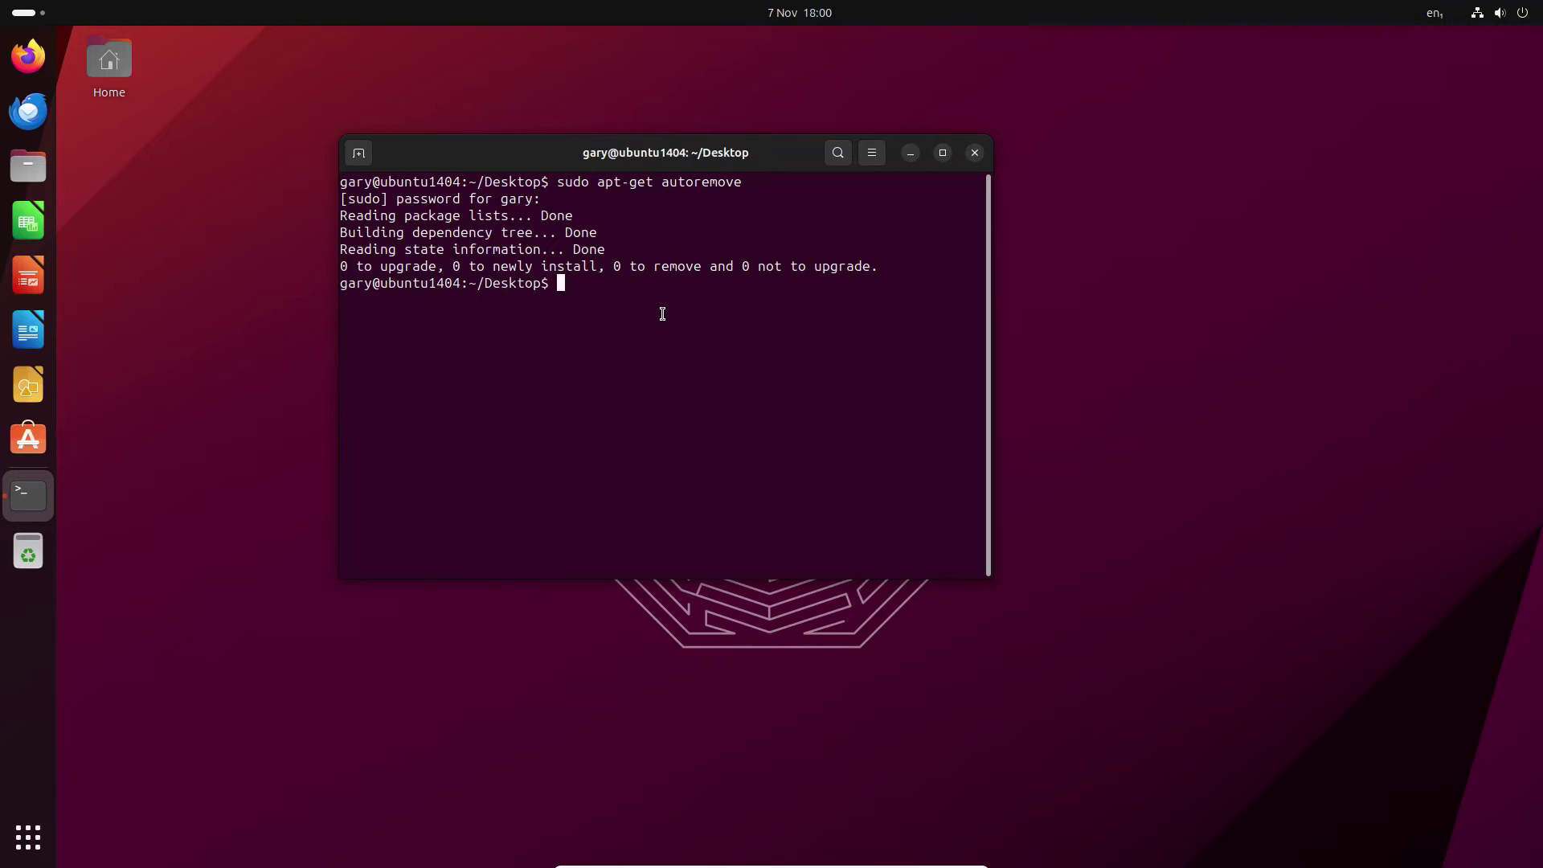
key("Up")
key("Up")
key("Down")
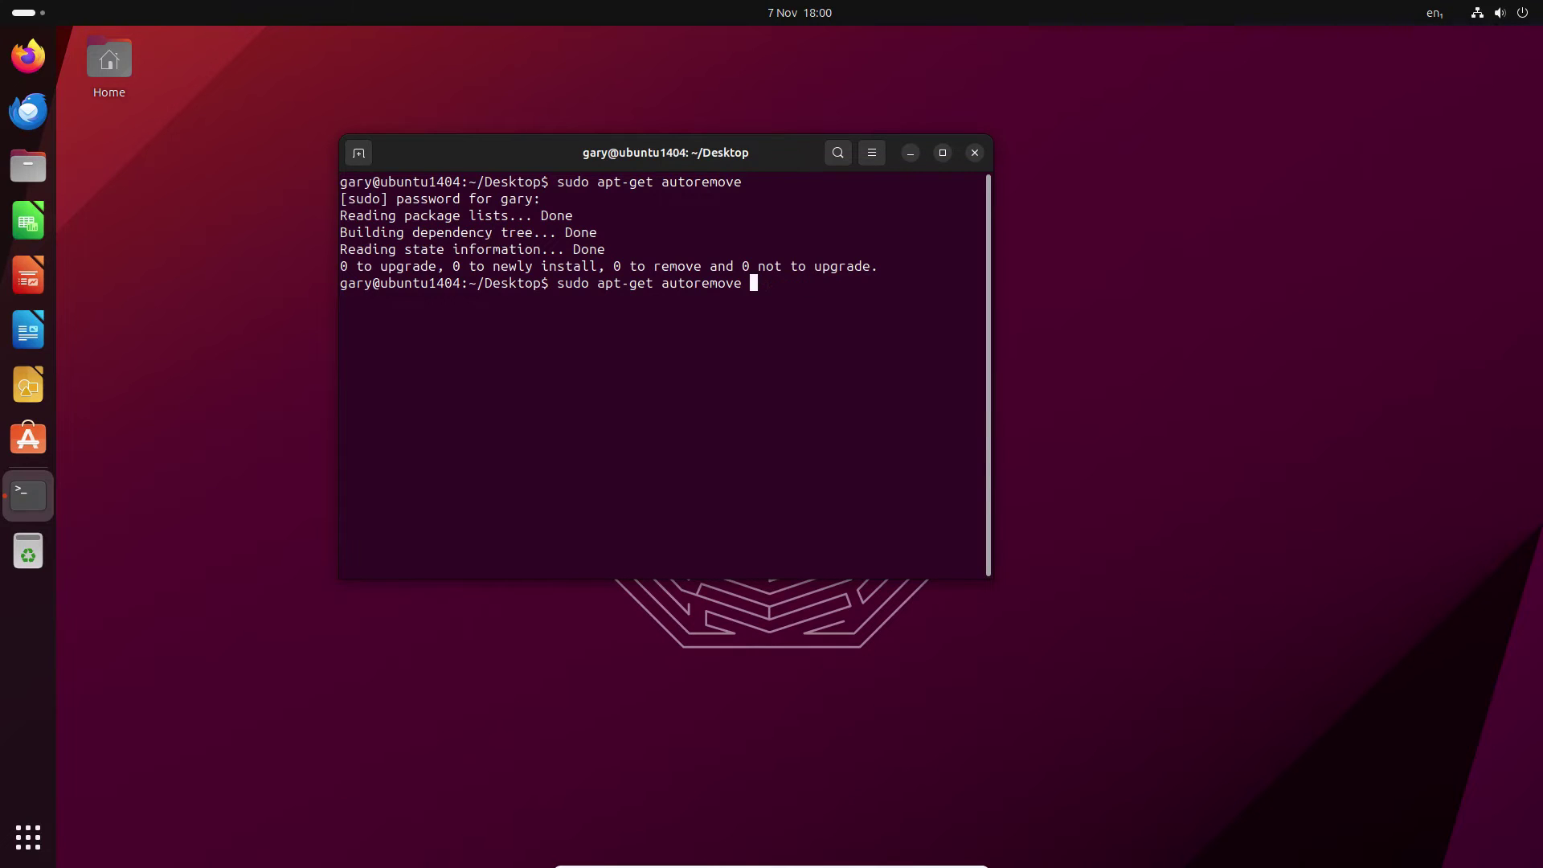
key("Down")
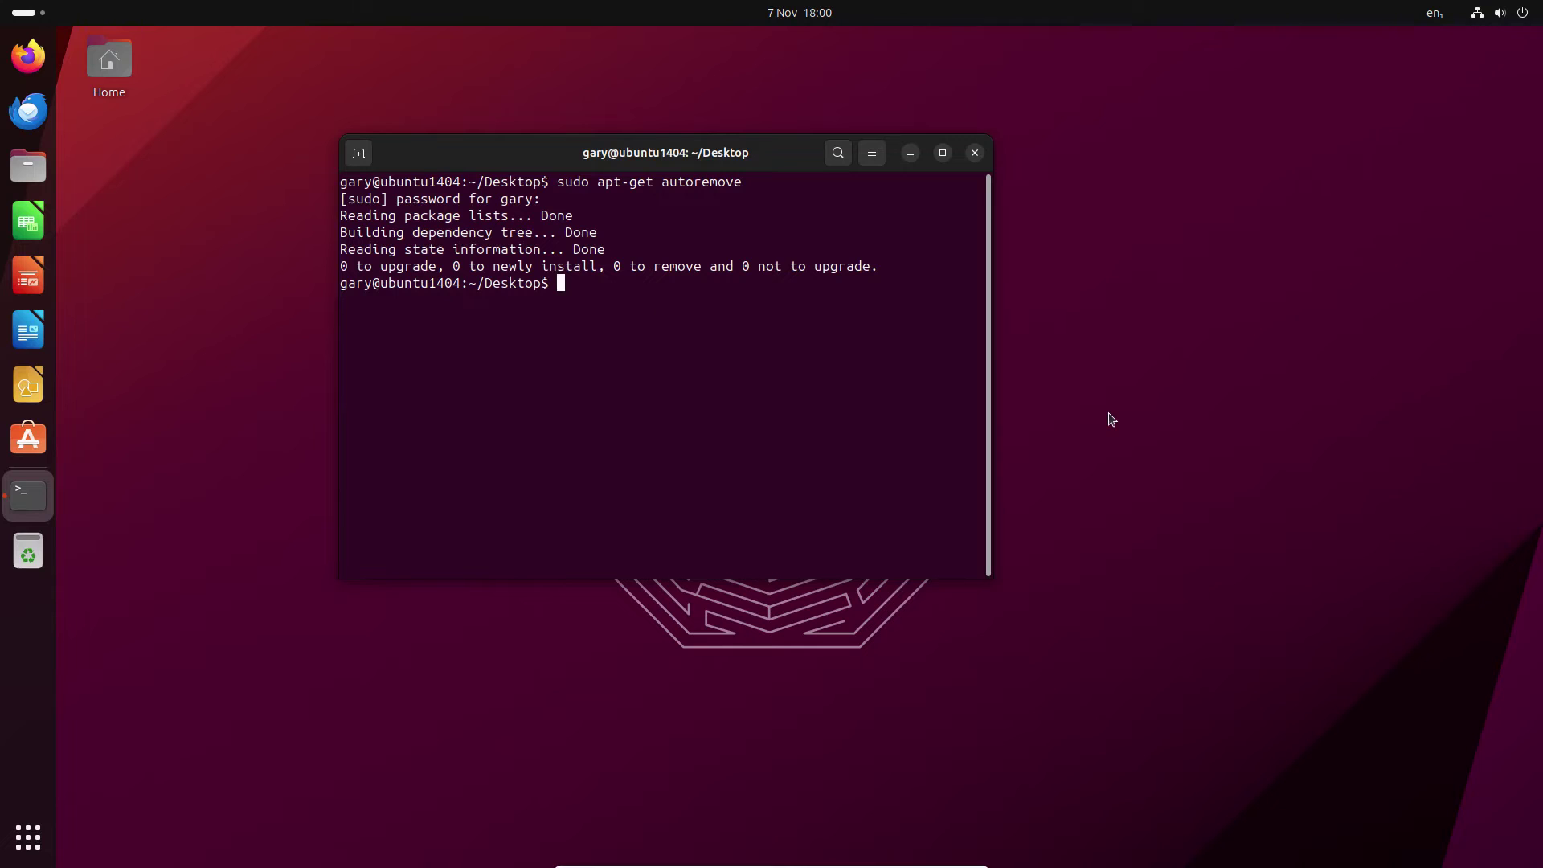
left_click(975, 152)
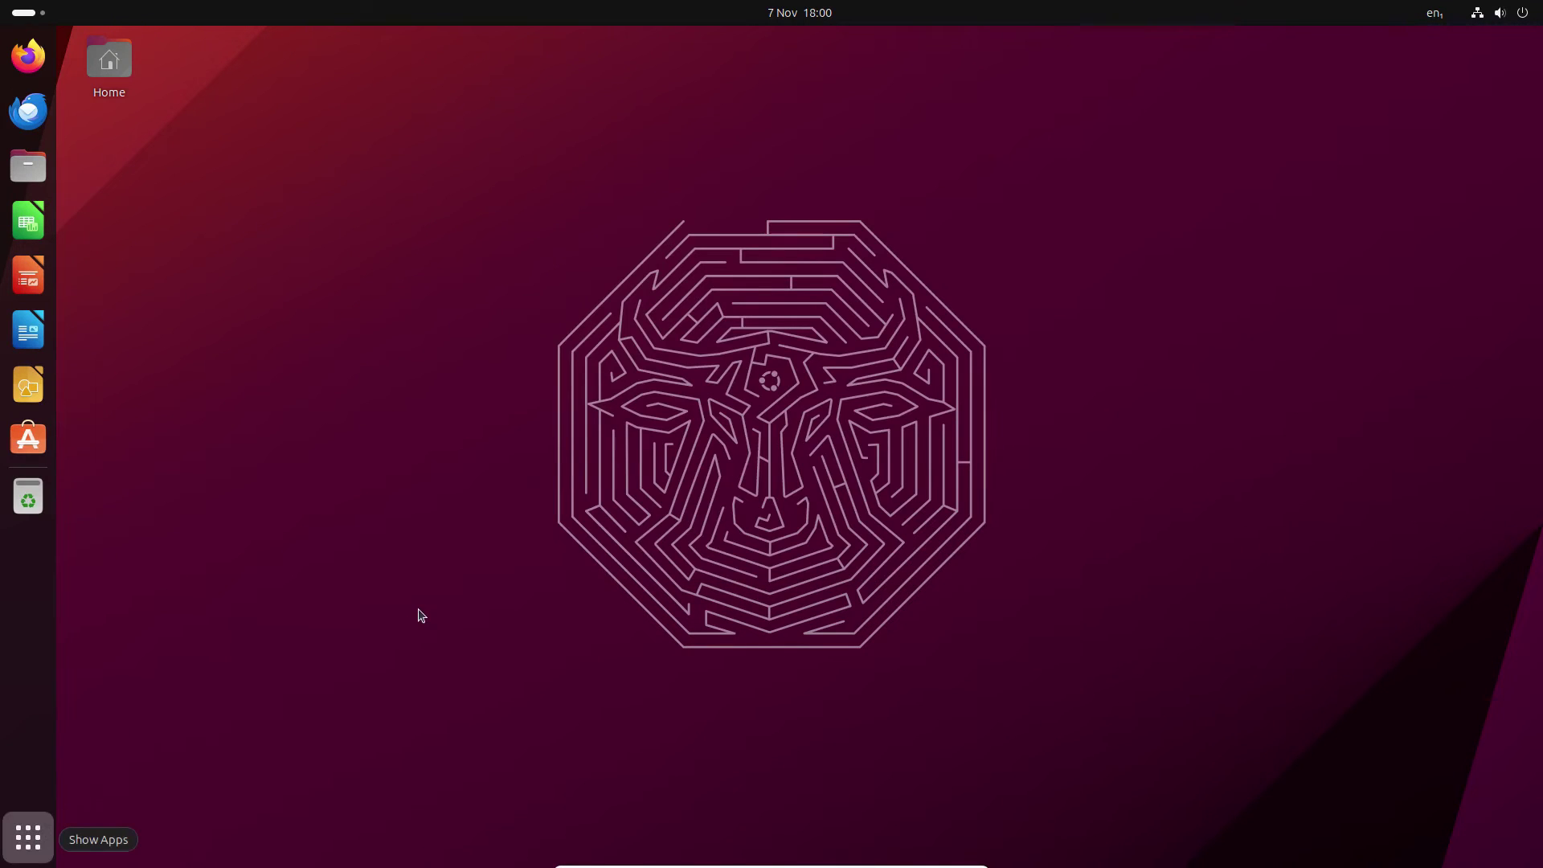
Find Software Updater in the app overview and launch it.
key("super+a")
type("uptel")
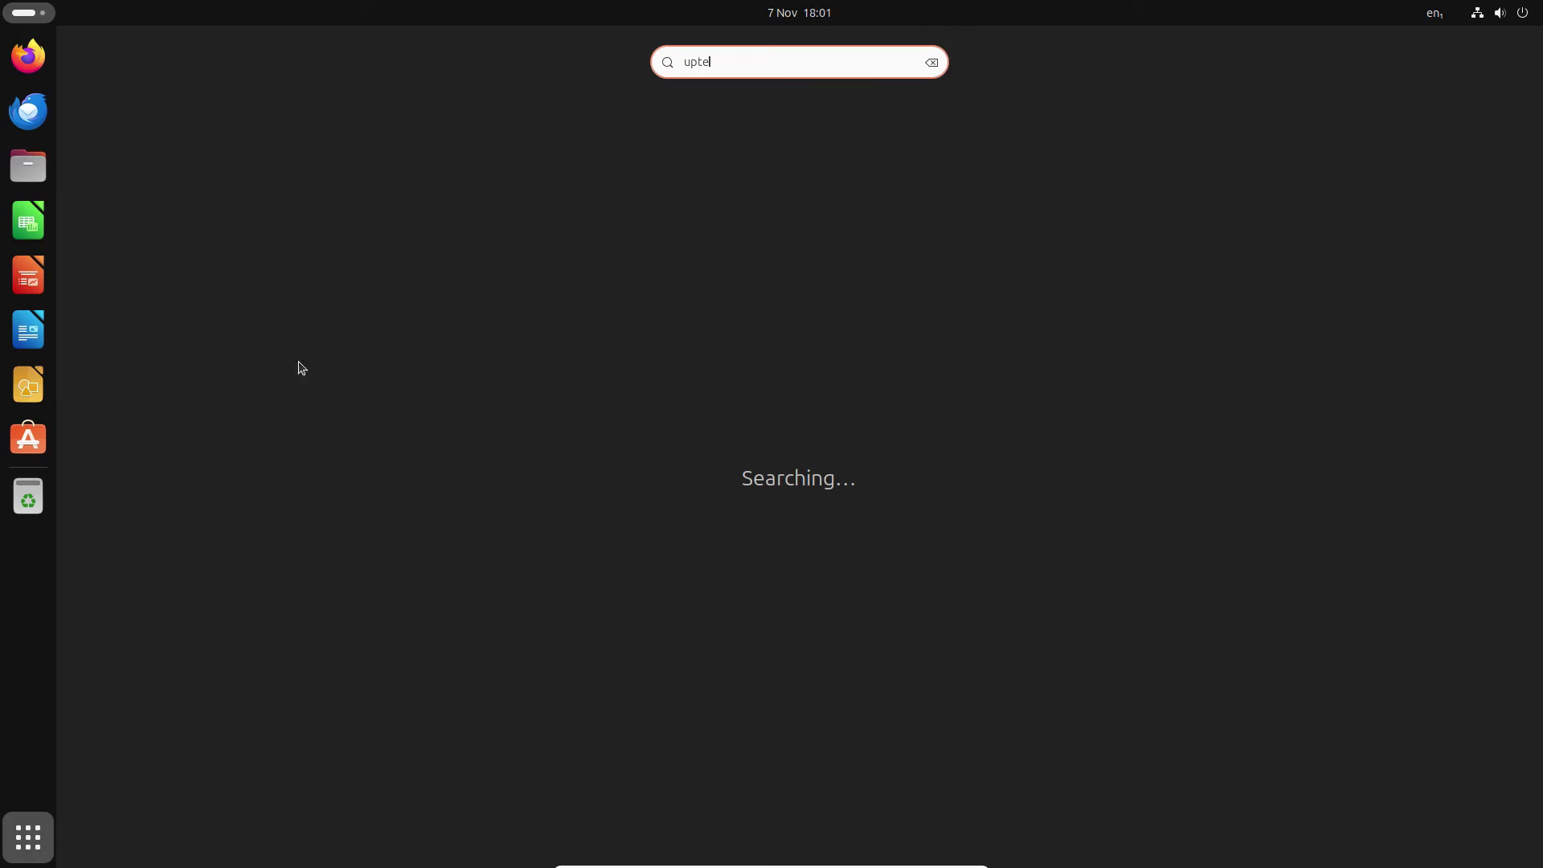
key("BackSpace")
key("BackSpace")
type("dal")
left_click(673, 161)
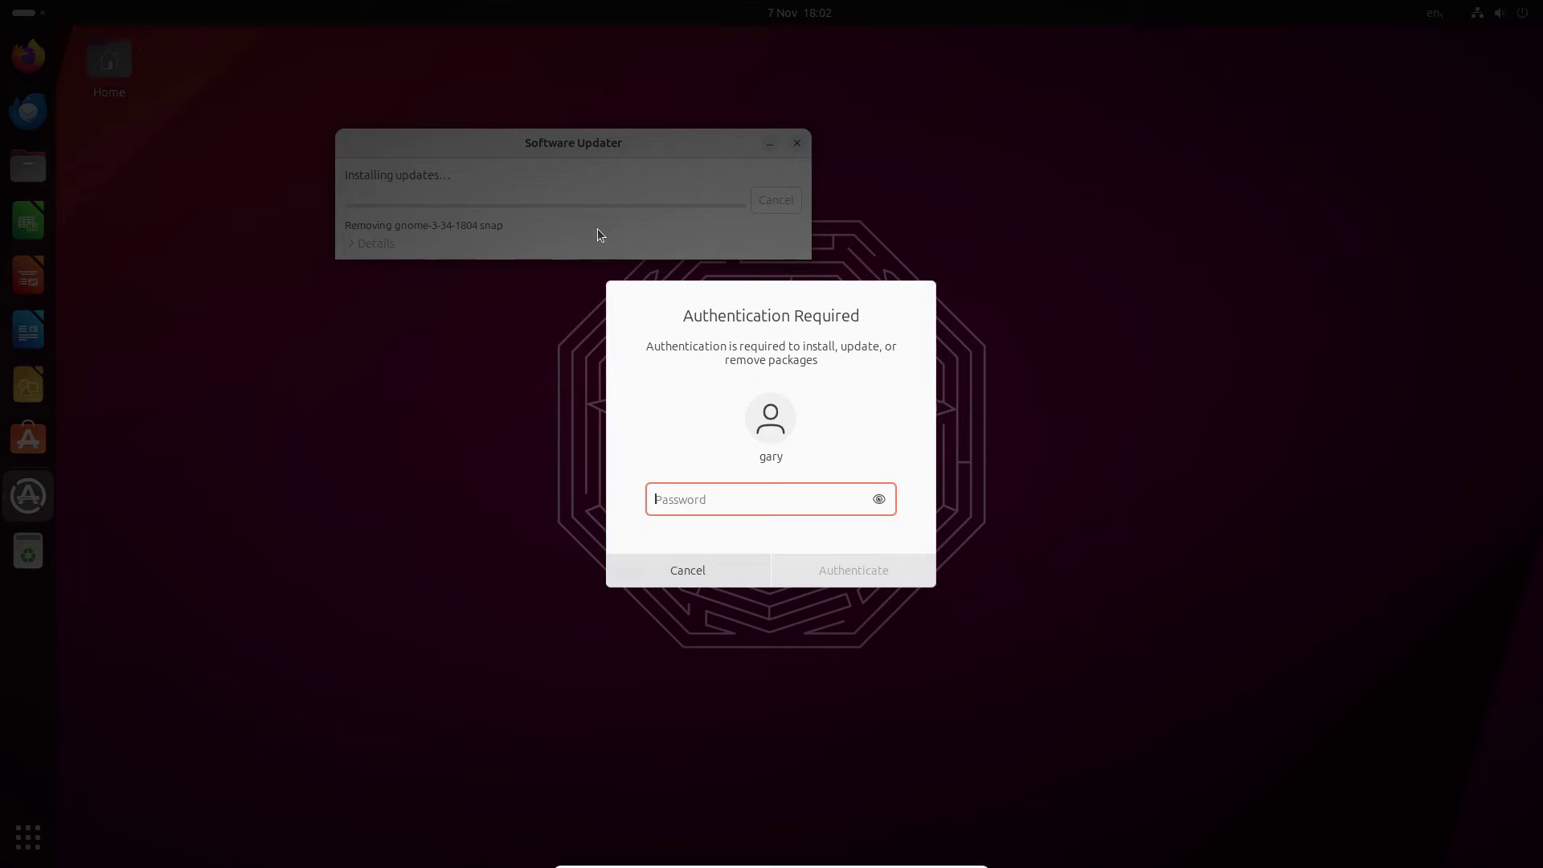
Authenticate with the account password to apply updates, removing gnome-3-34-1804, and dismiss the up-to-date message.
type("●●●●●●●●●●●")
key("Return")
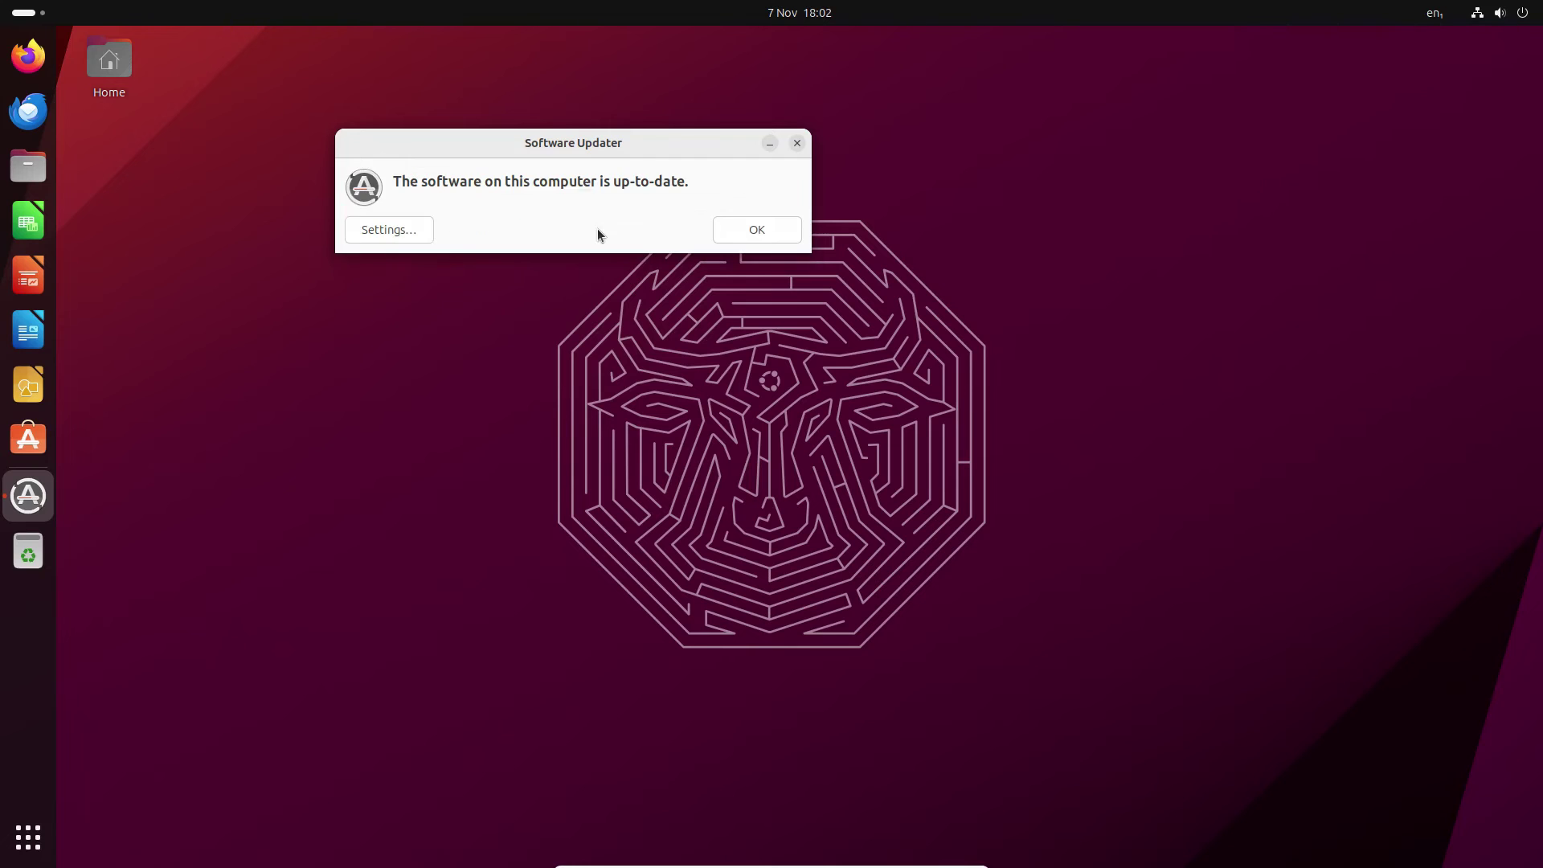
left_click(761, 233)
left_click(38, 851)
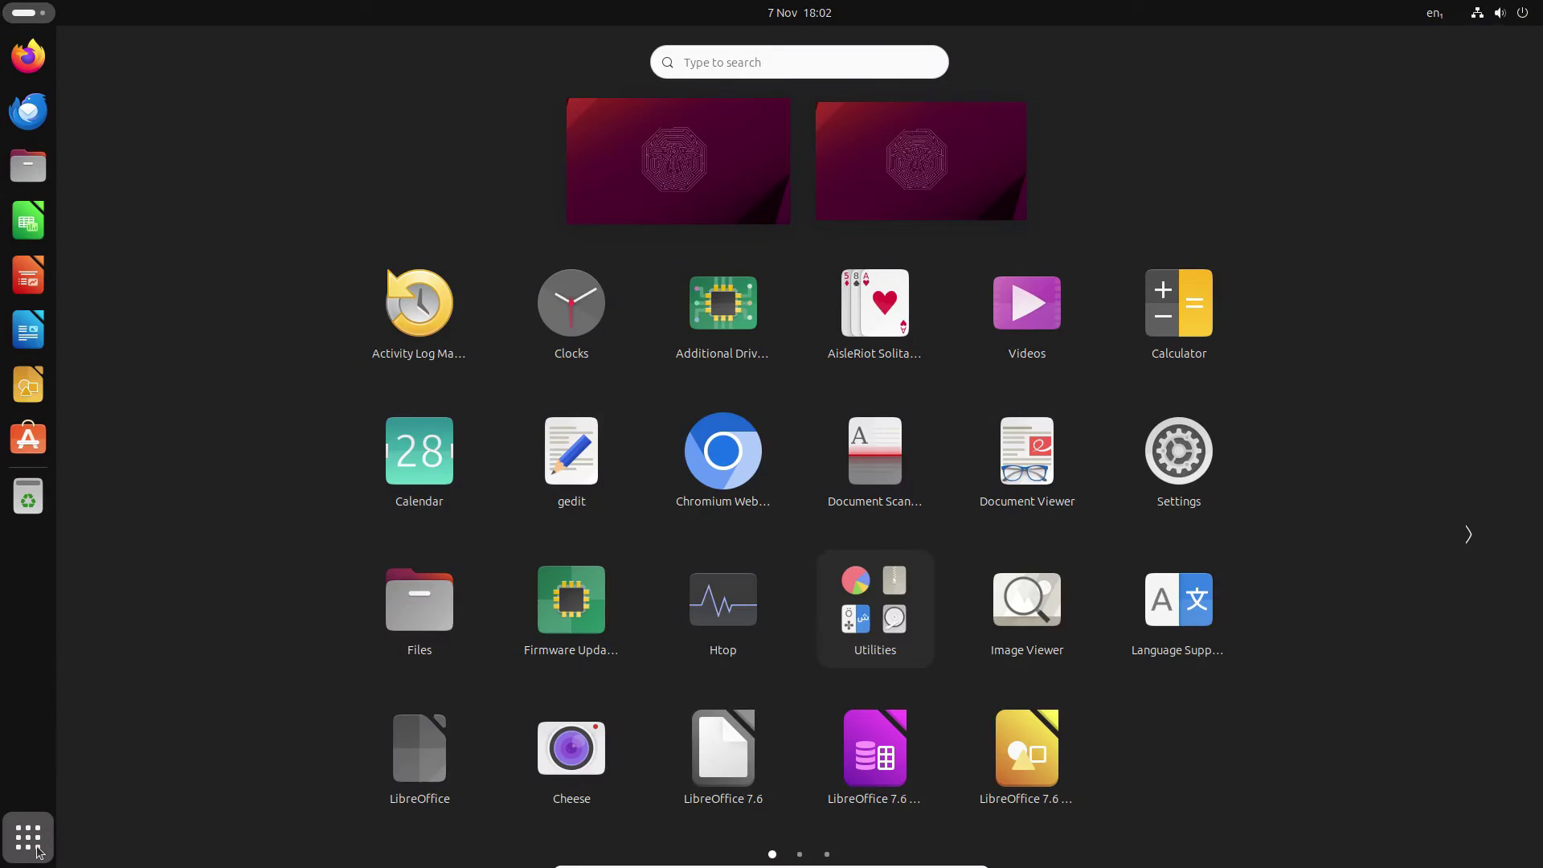
Launch Disk Usage Analyzer via 'disk' to view the root drive: 11.6 GB free of 22.0 GB.
type("disk")
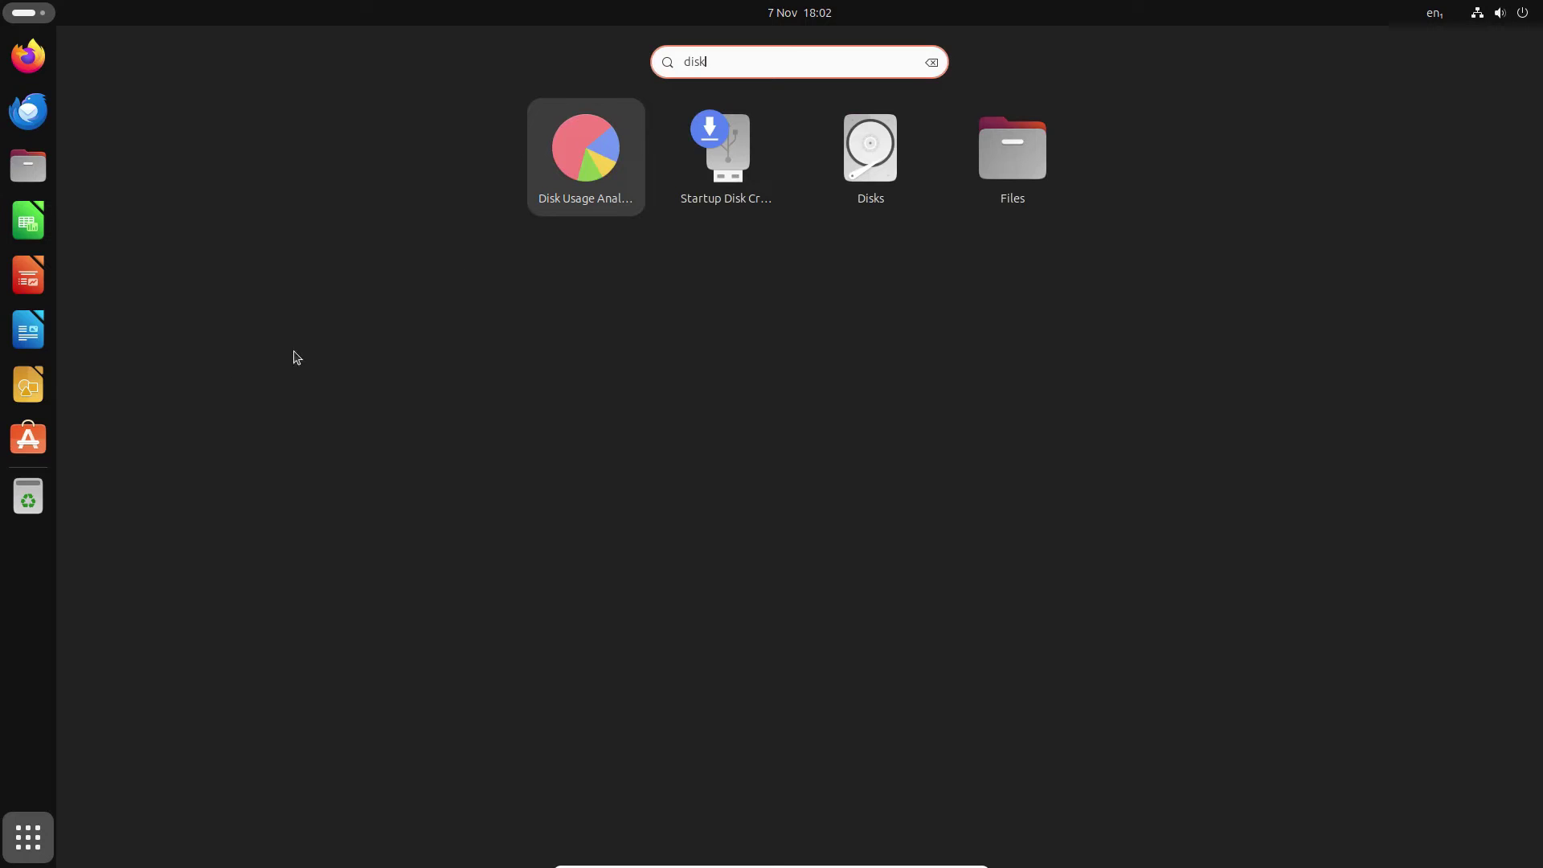
left_click(595, 133)
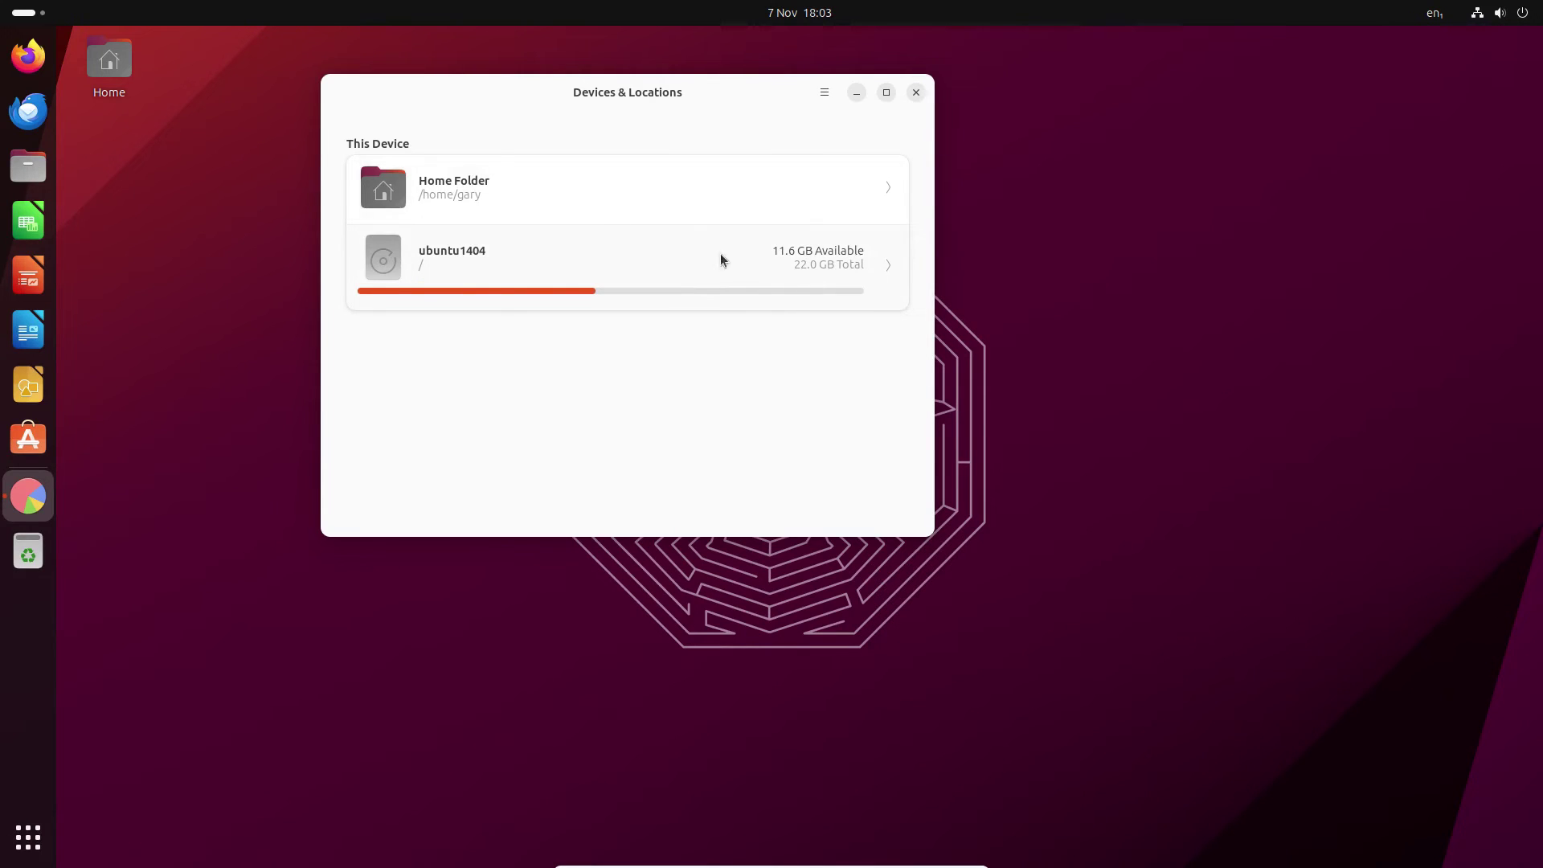
Open System Monitor, sort processes by memory with gnome-shell on top, then close it.
left_click(916, 91)
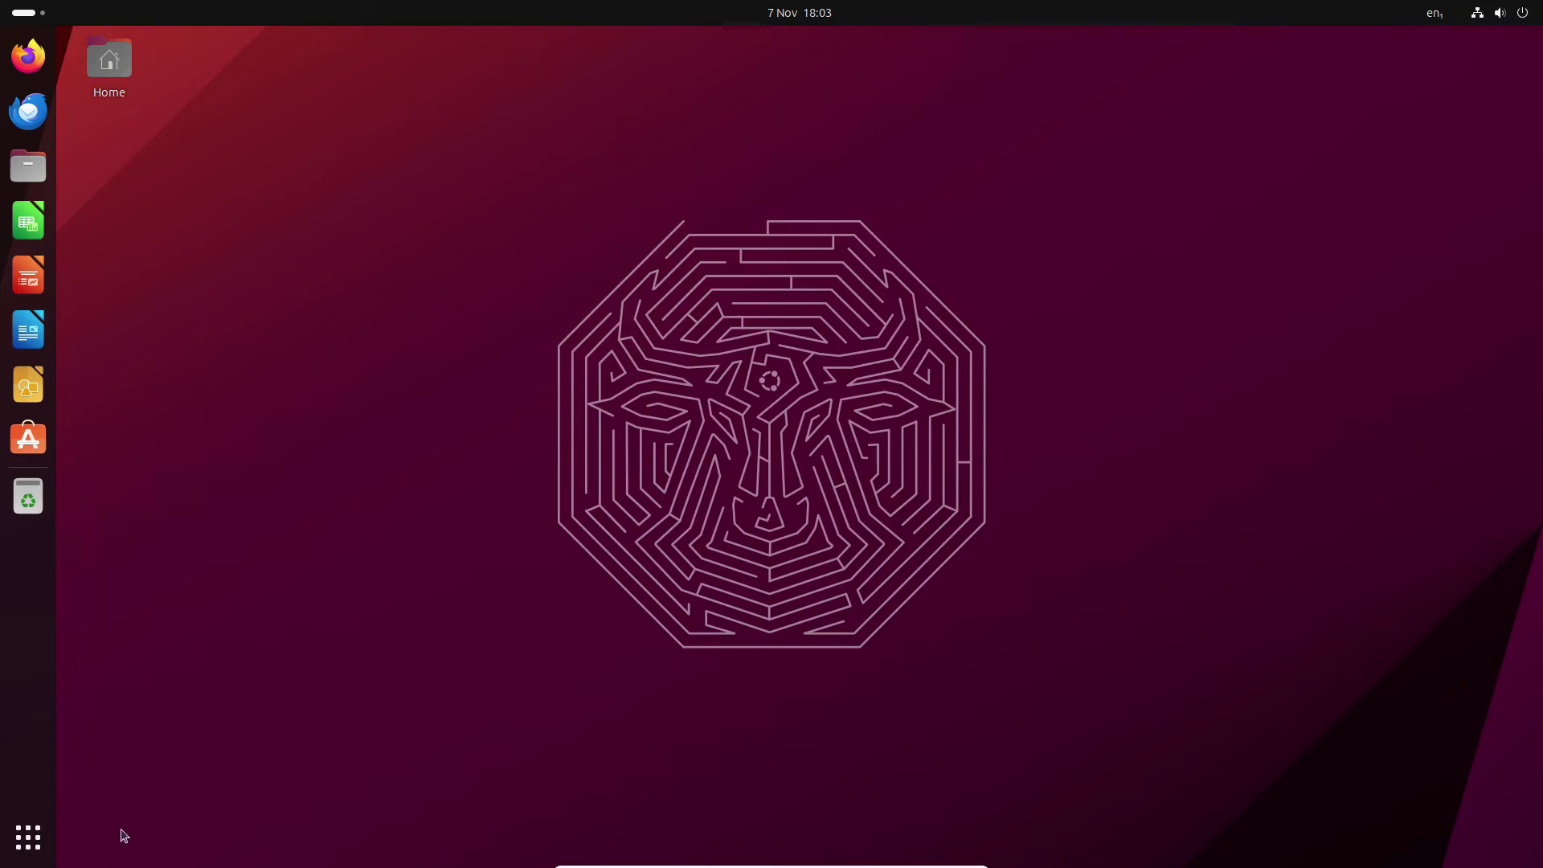
left_click(26, 844)
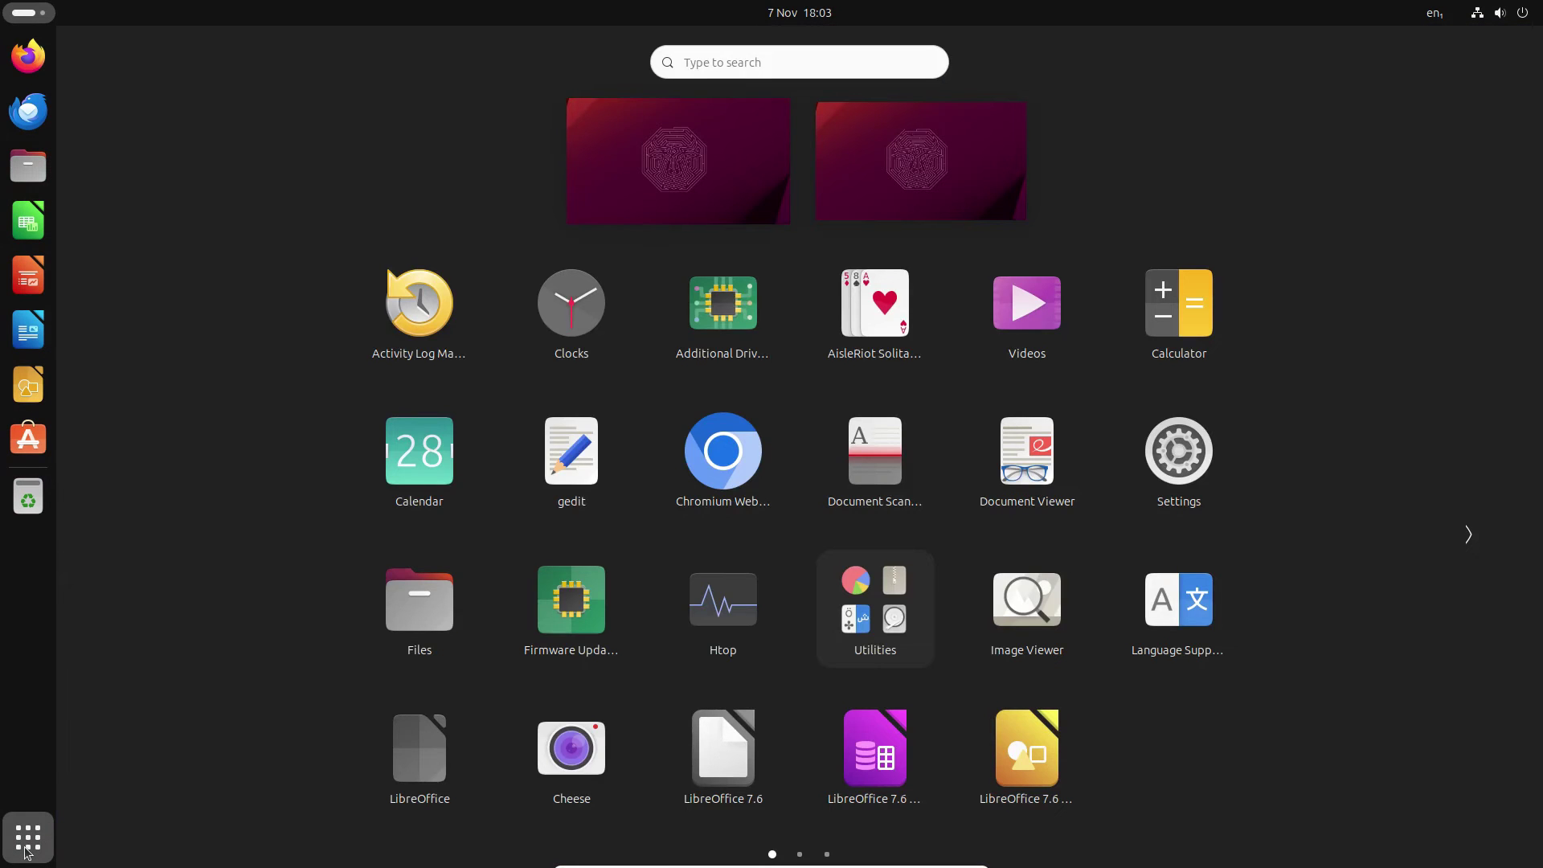
type("syst")
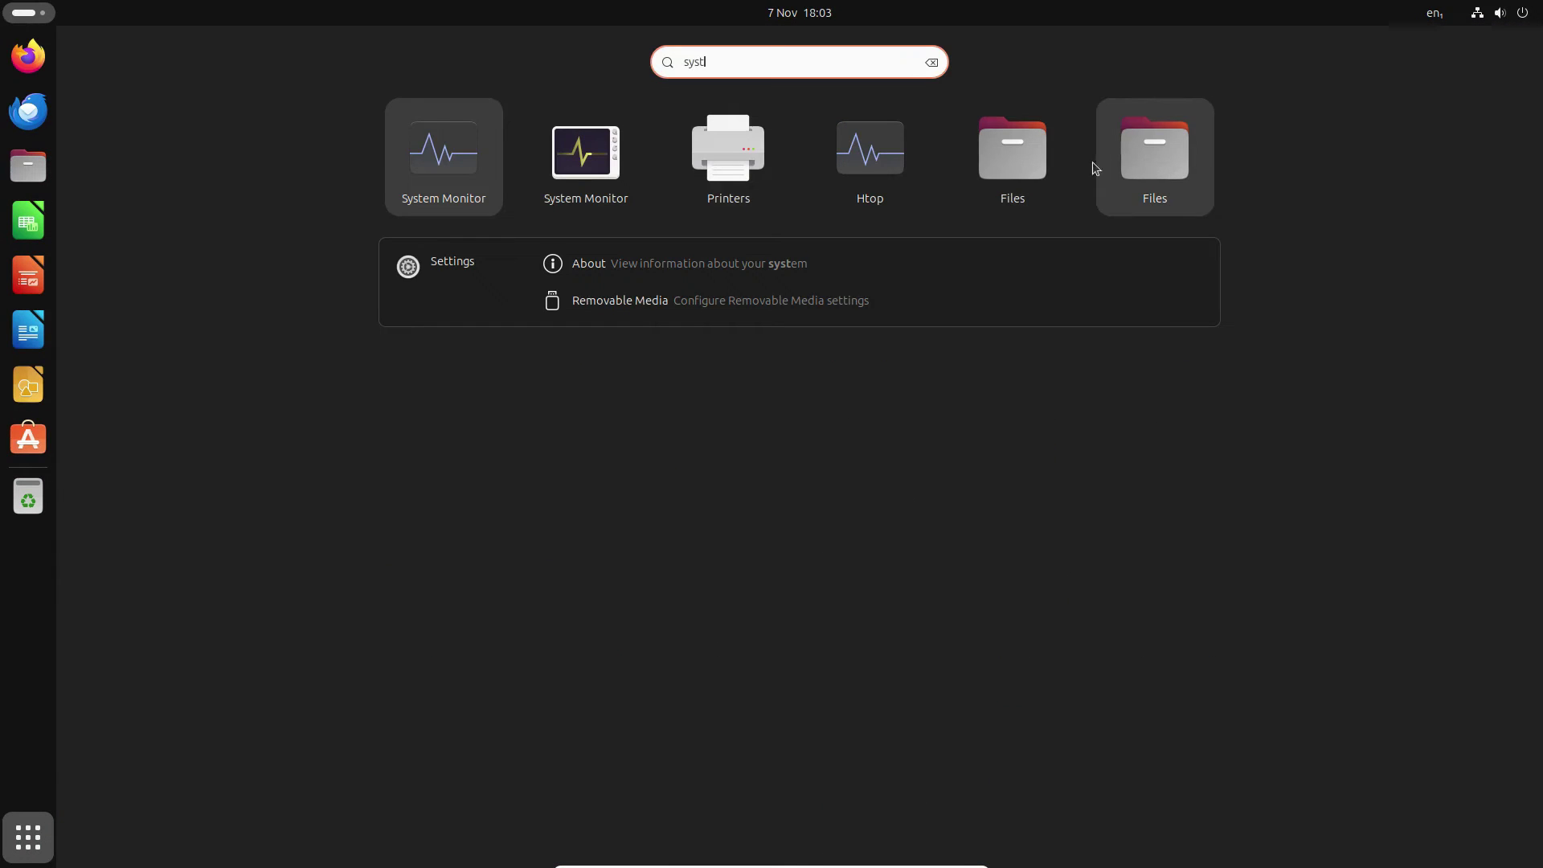
left_click(438, 168)
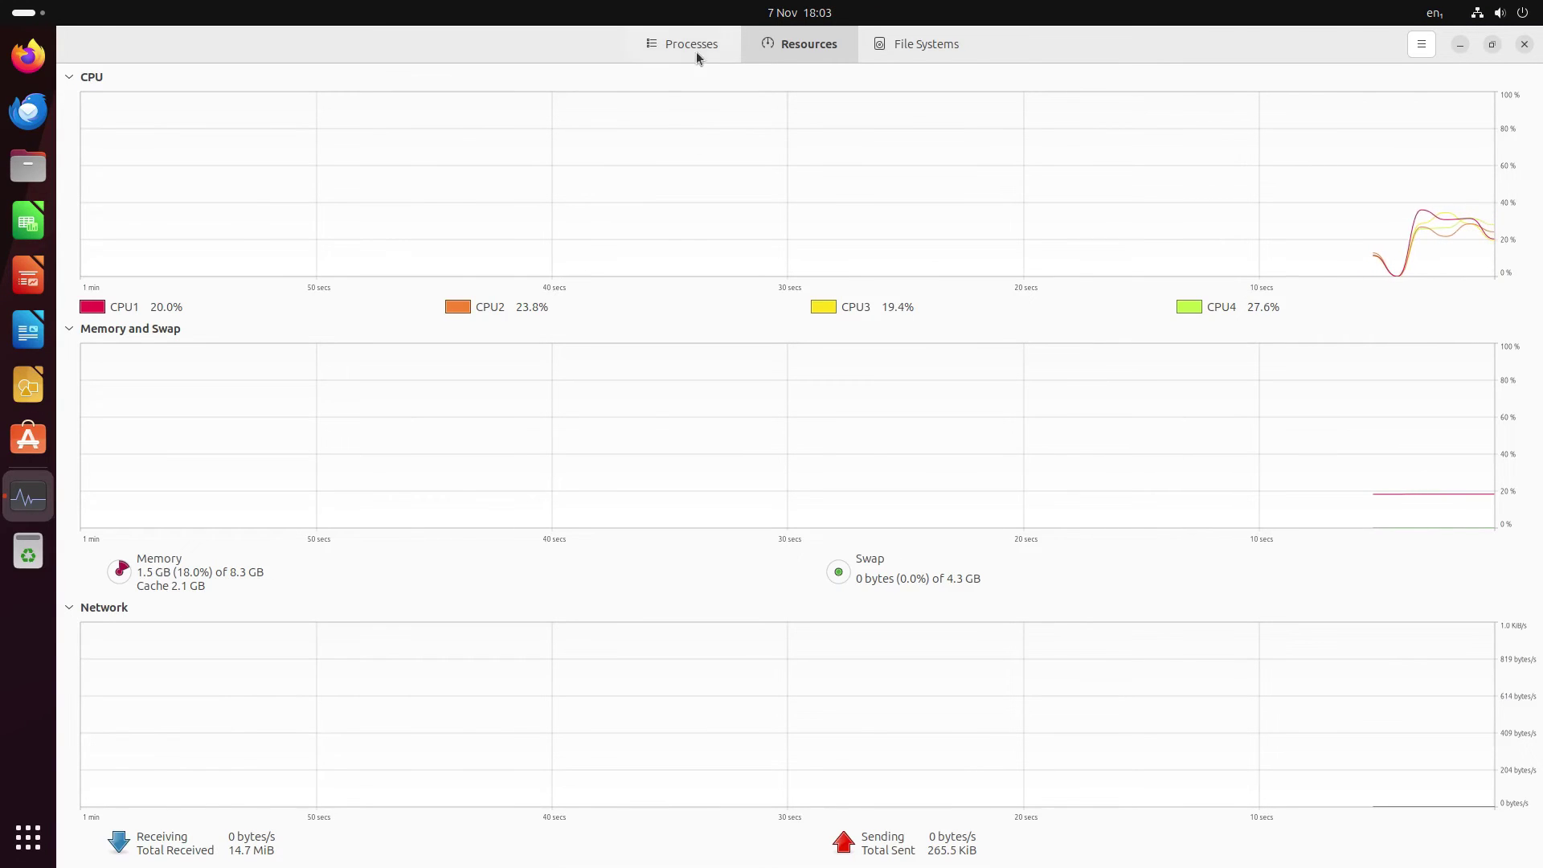
left_click(671, 45)
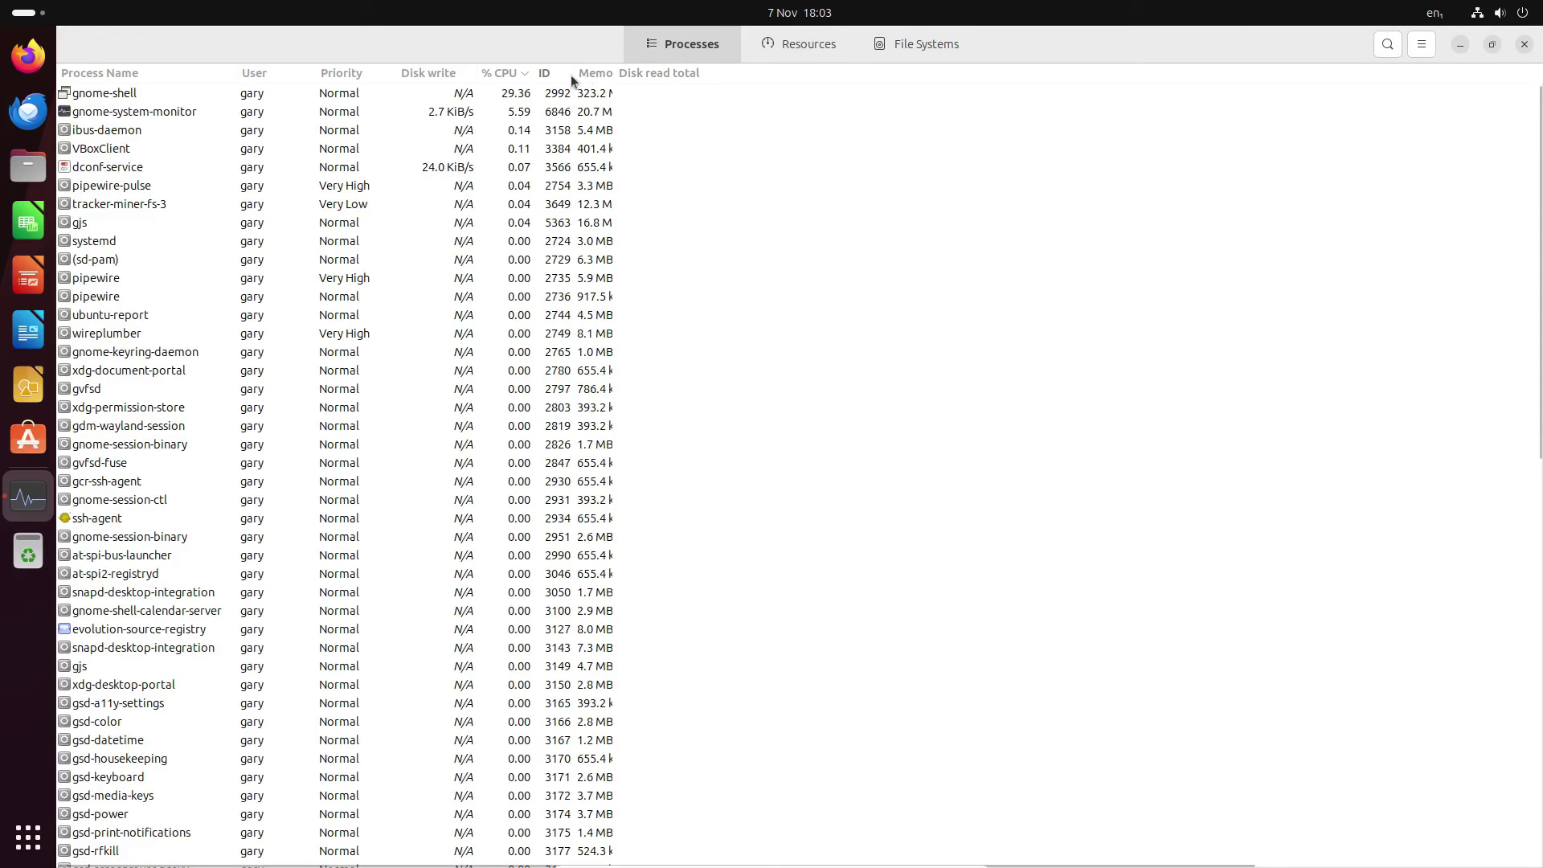
left_click(598, 76)
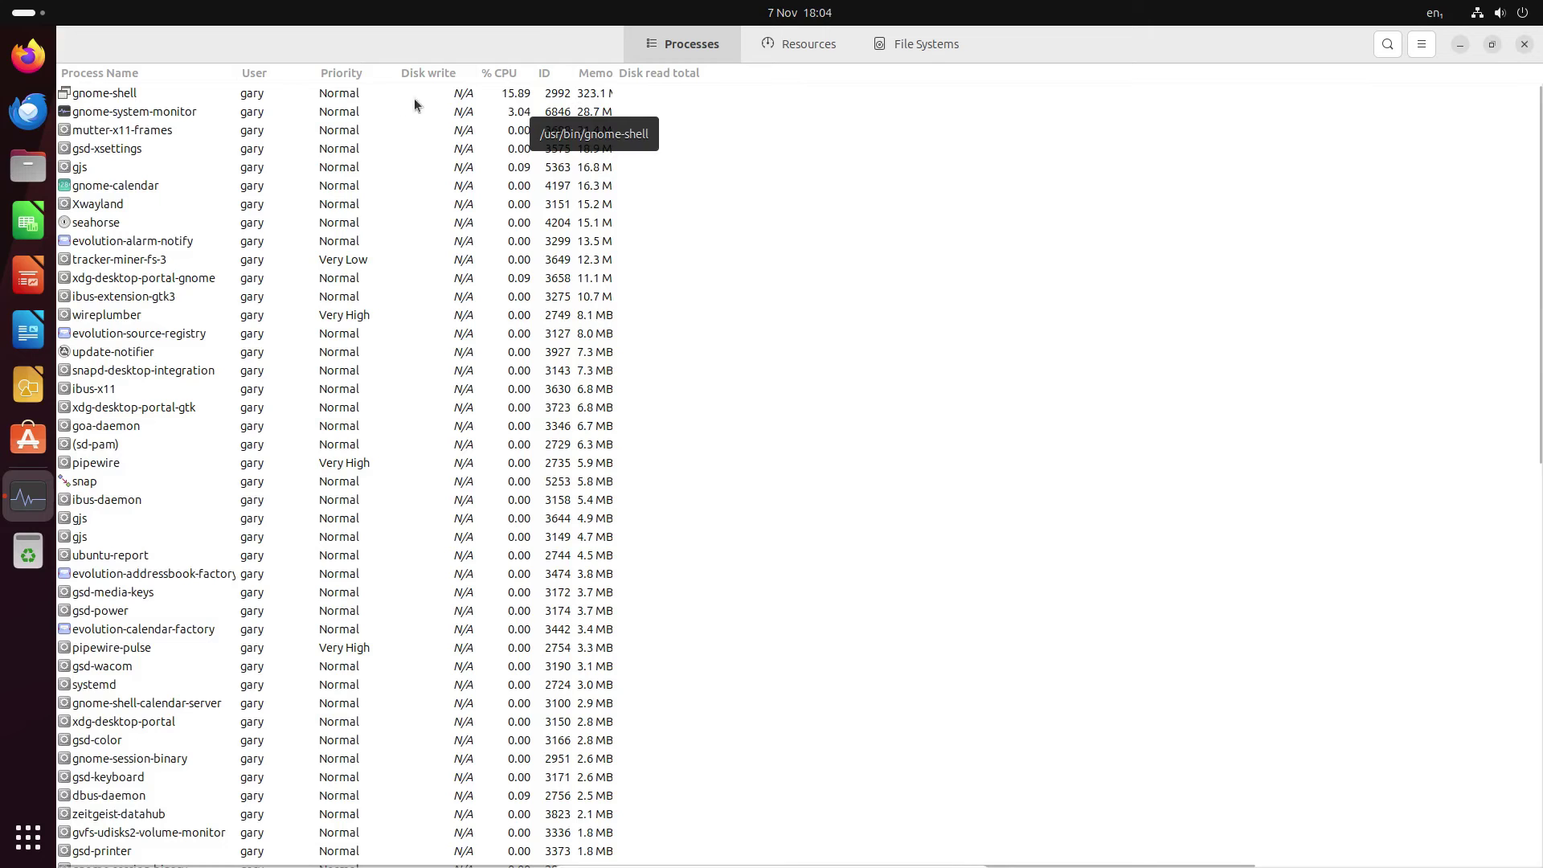
left_click(1525, 44)
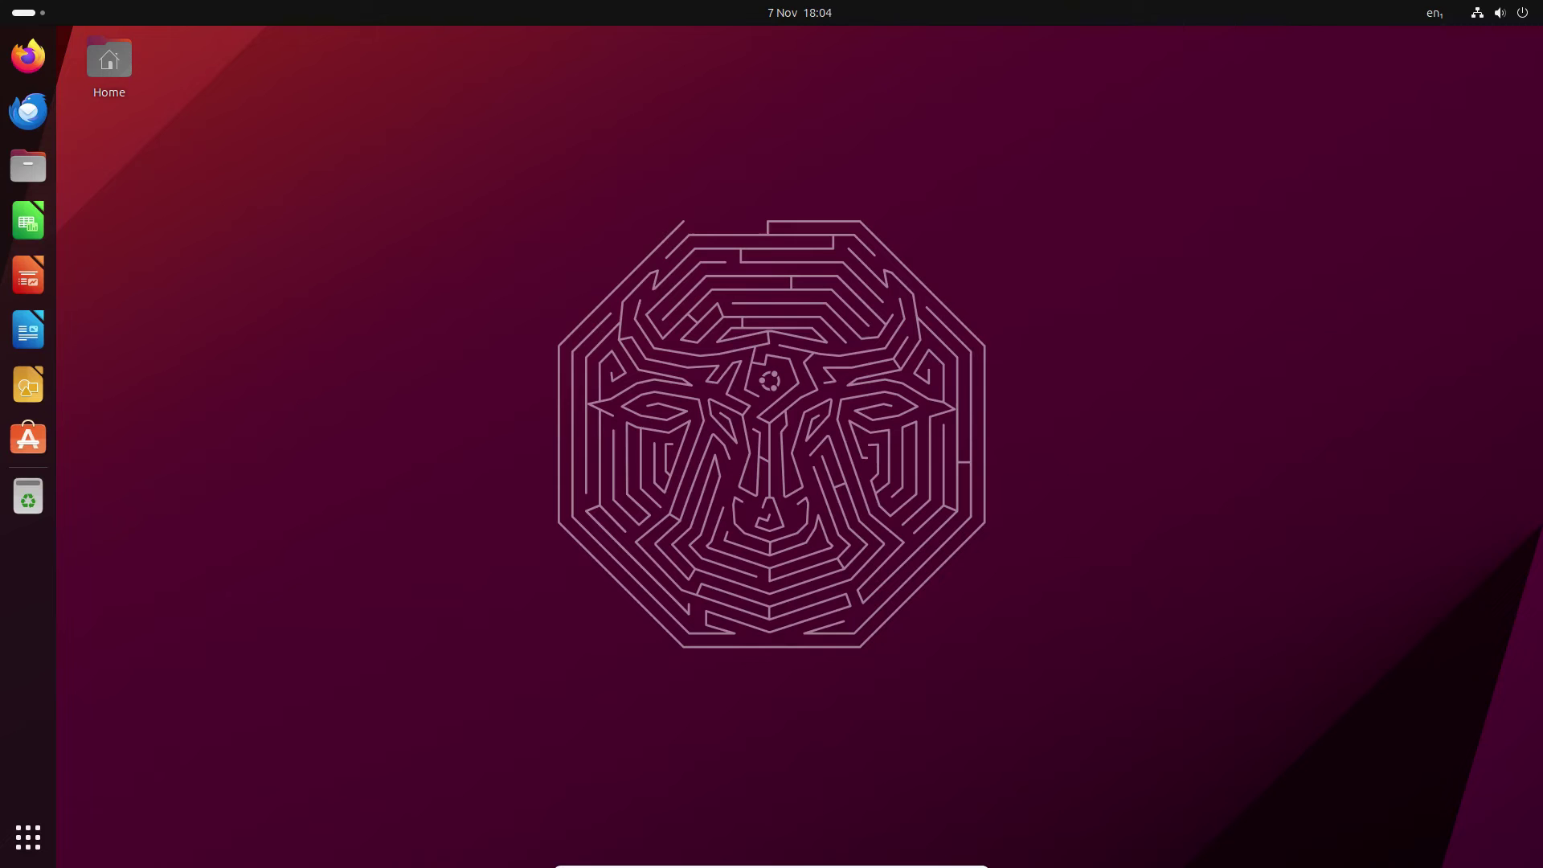
Bring up the Quick Settings power menu with its Restart and Power Off options.
left_click(1525, 14)
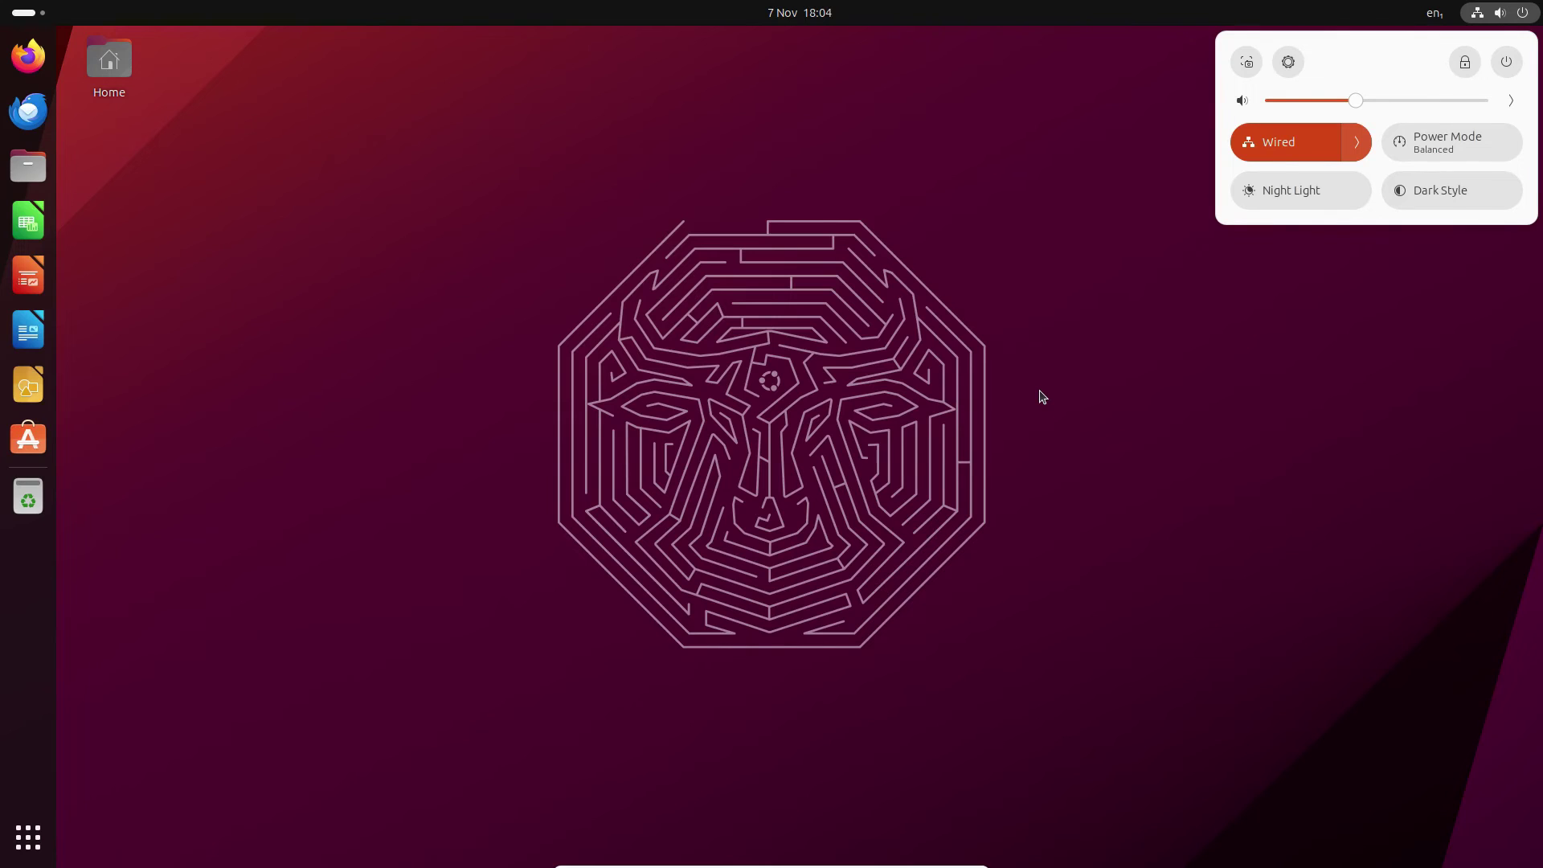
left_click(1511, 68)
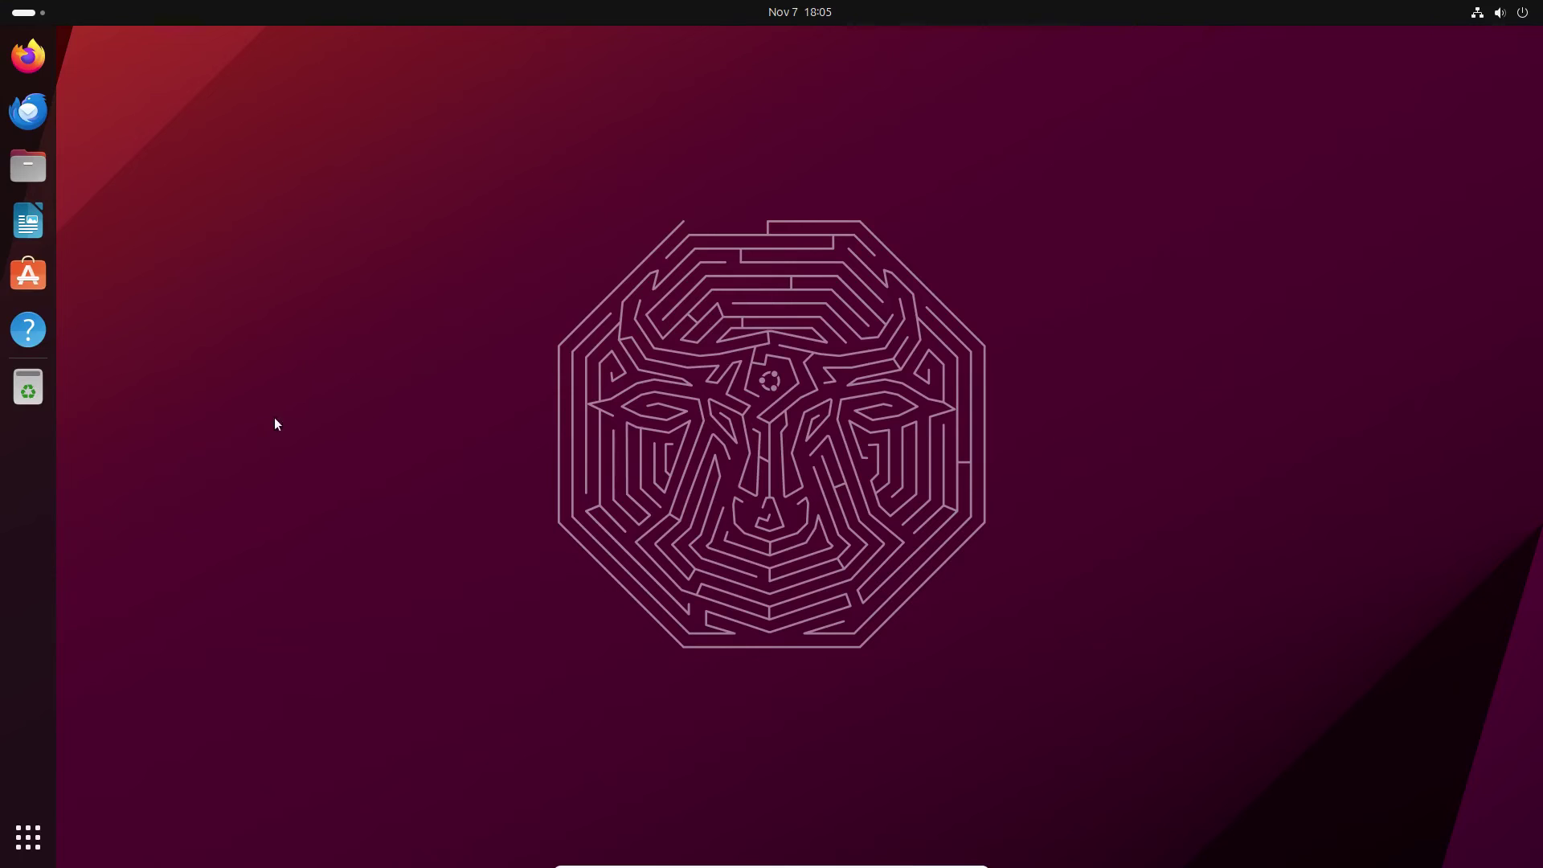
Open the applications grid to reach Disk Usage Analyzer on the fresh install.
left_click(29, 837)
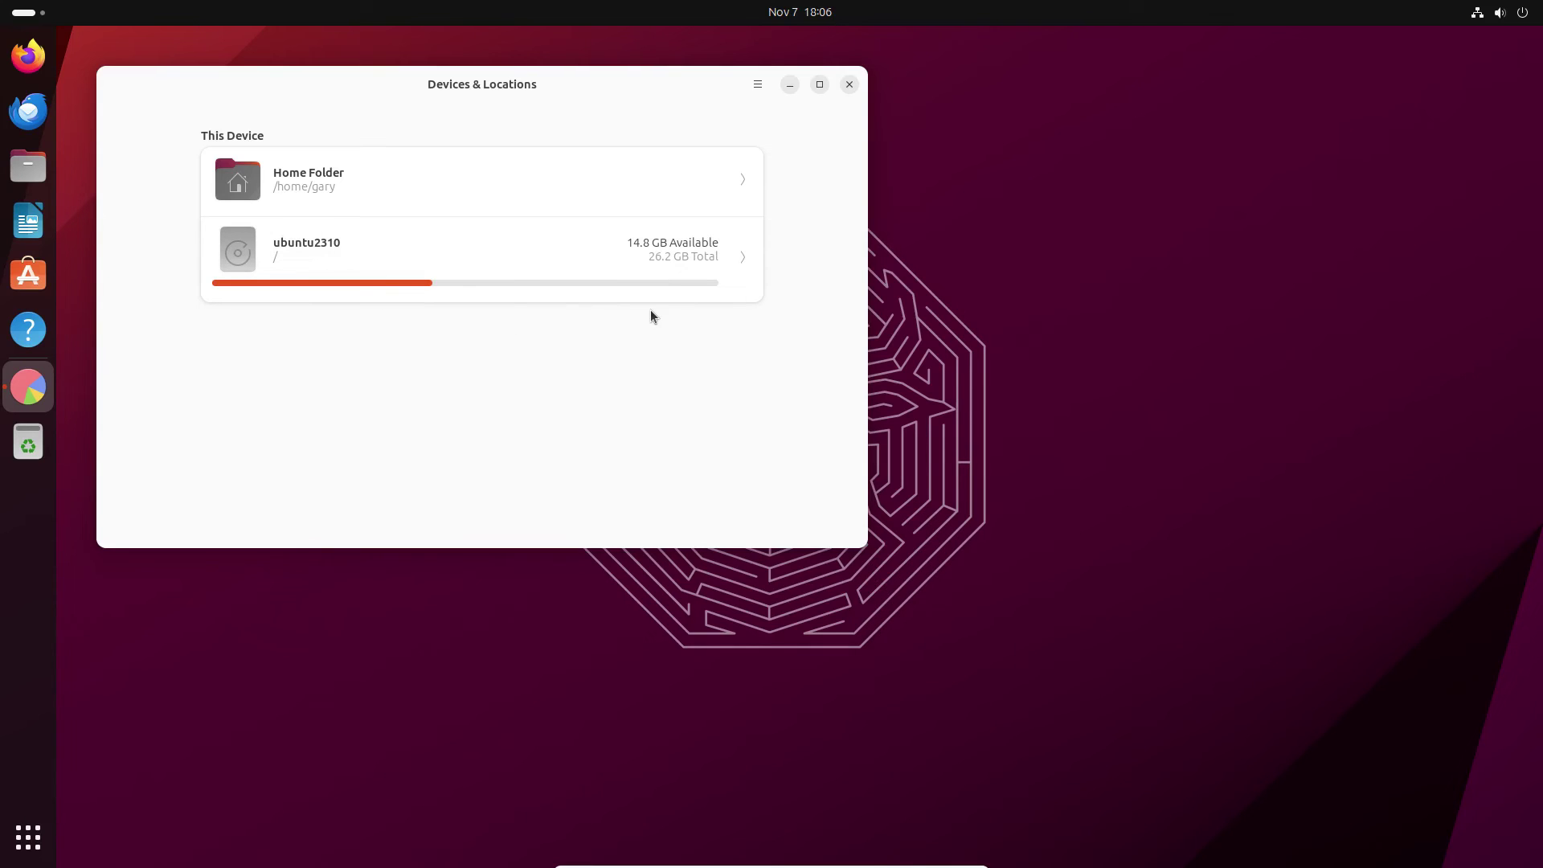
Launch System Monitor and view Resources, showing 1.2 GB of 8.3 GB memory used.
left_click(852, 90)
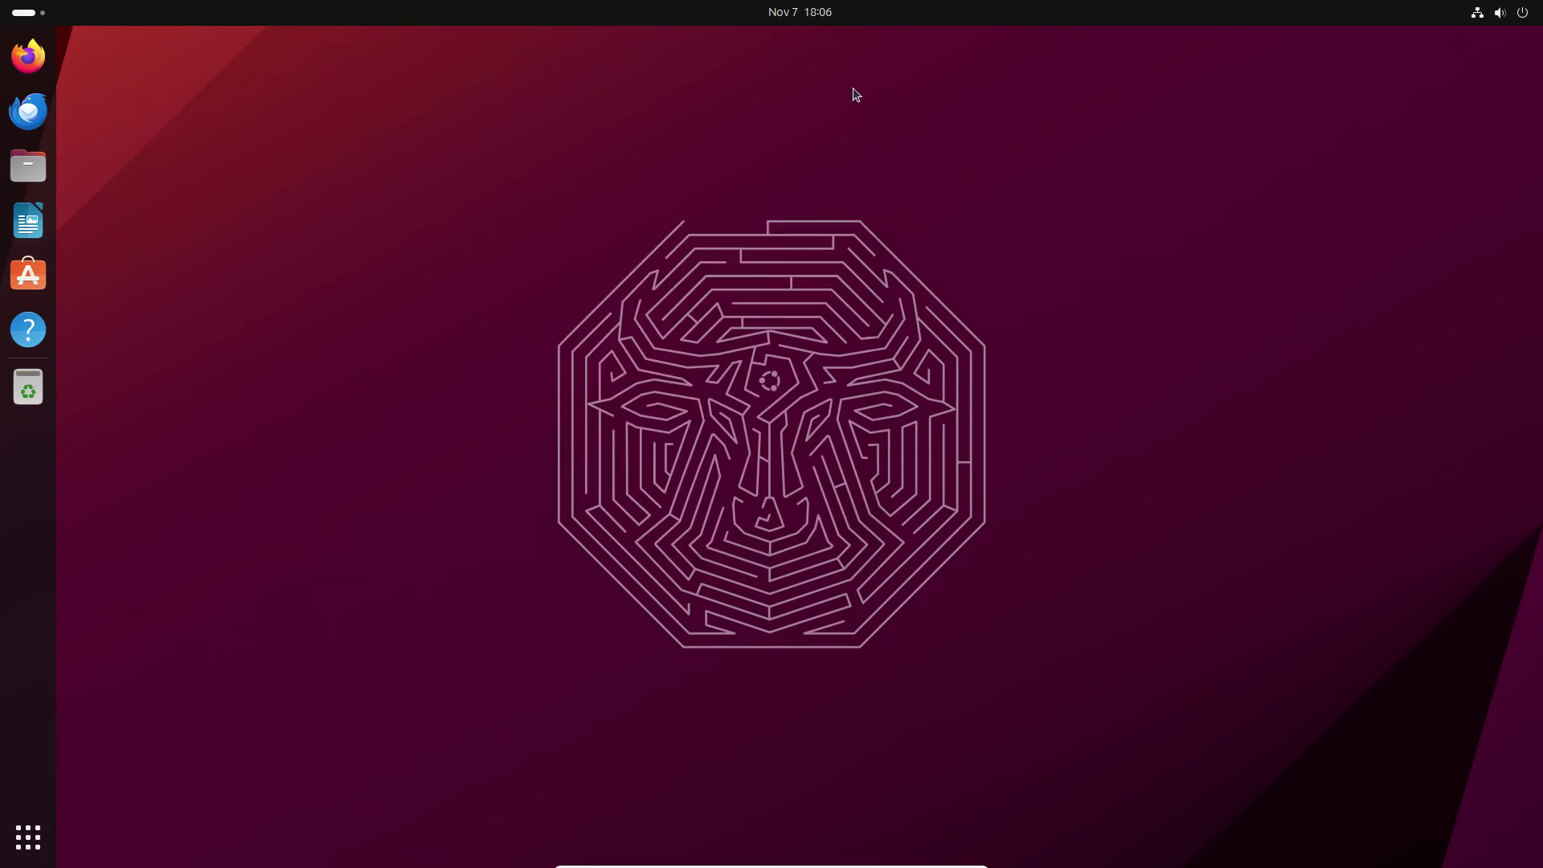
left_click(37, 842)
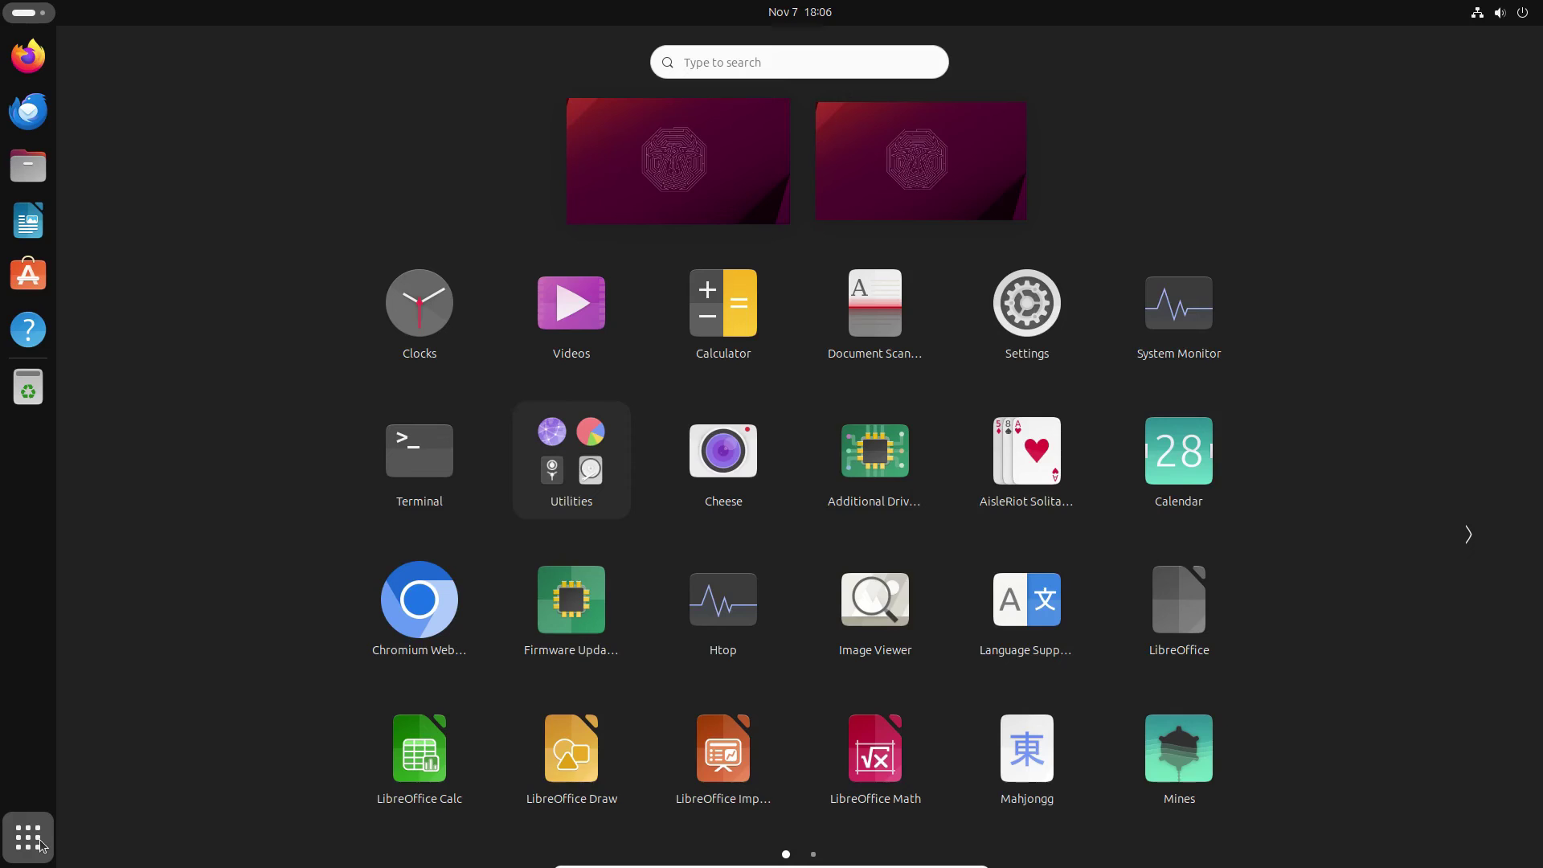
type("syst")
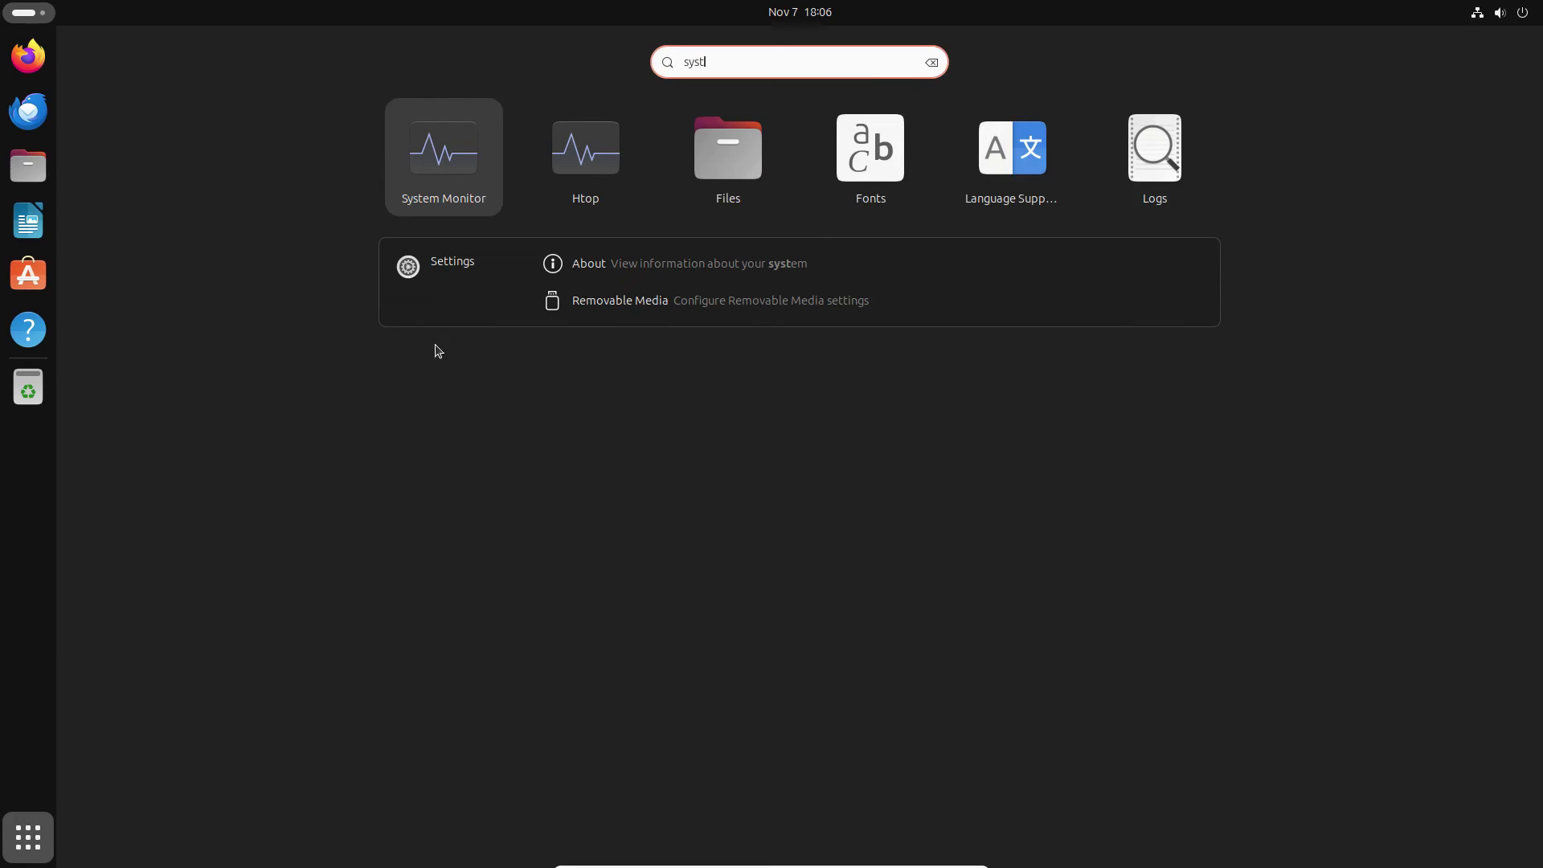
left_click(450, 153)
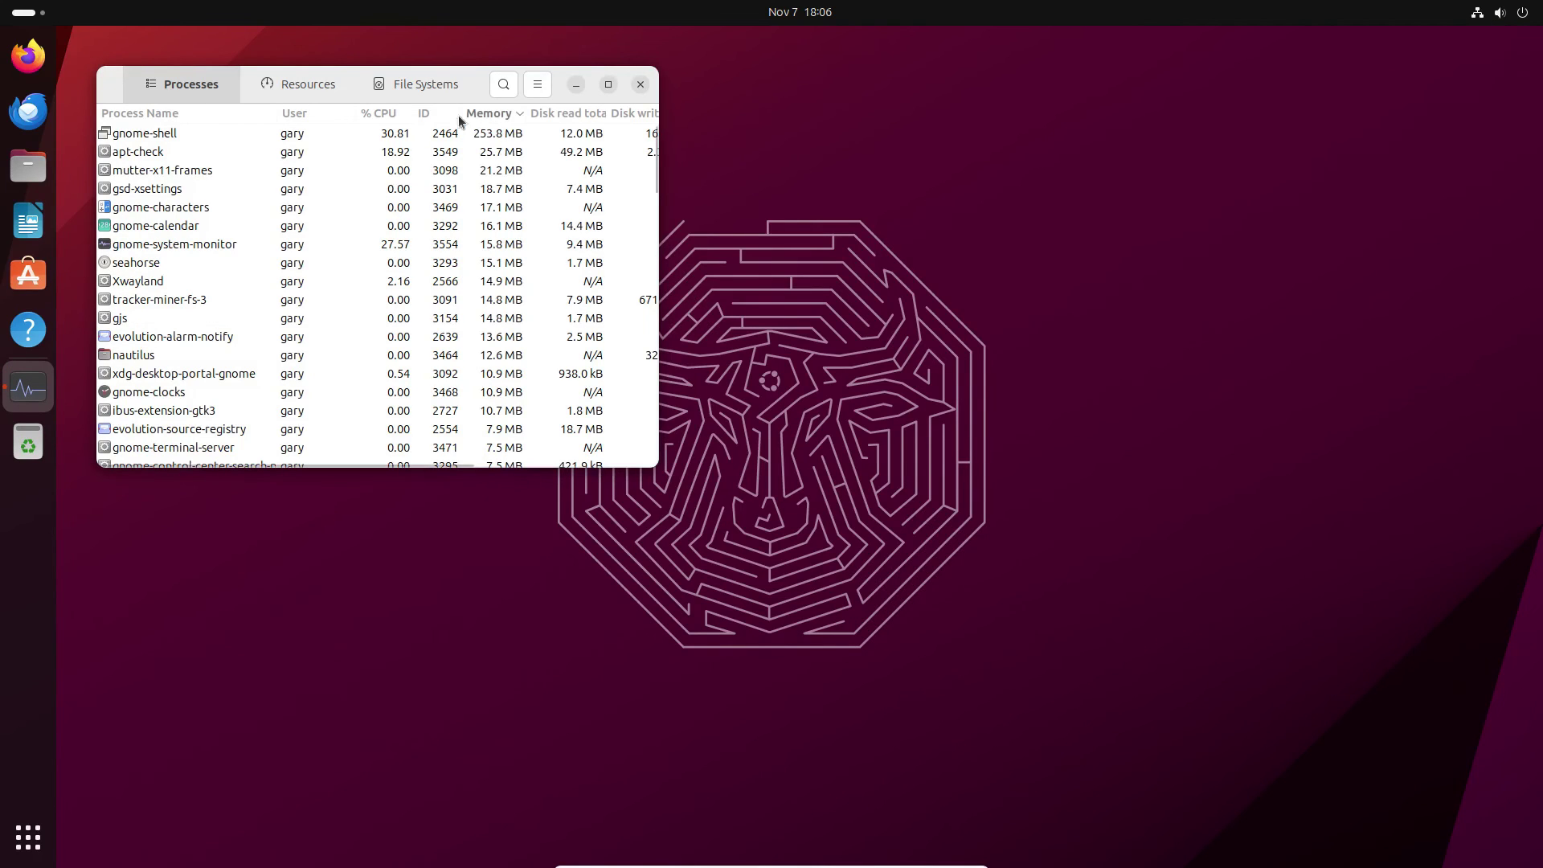
left_click(300, 94)
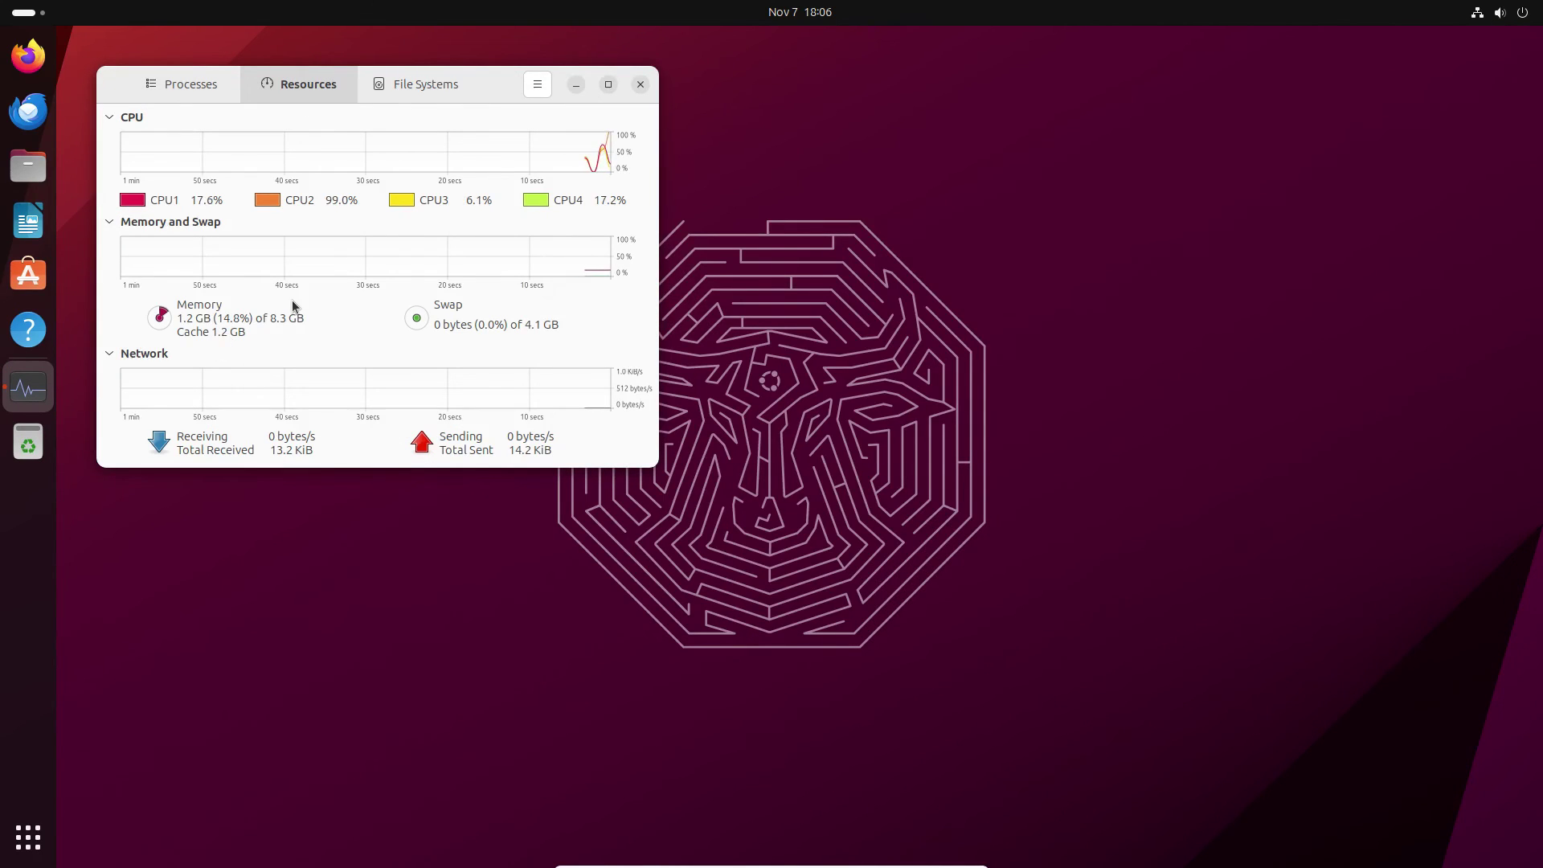
List processes largest memory first, with gnome-shell at 253.7 MB.
left_click(172, 94)
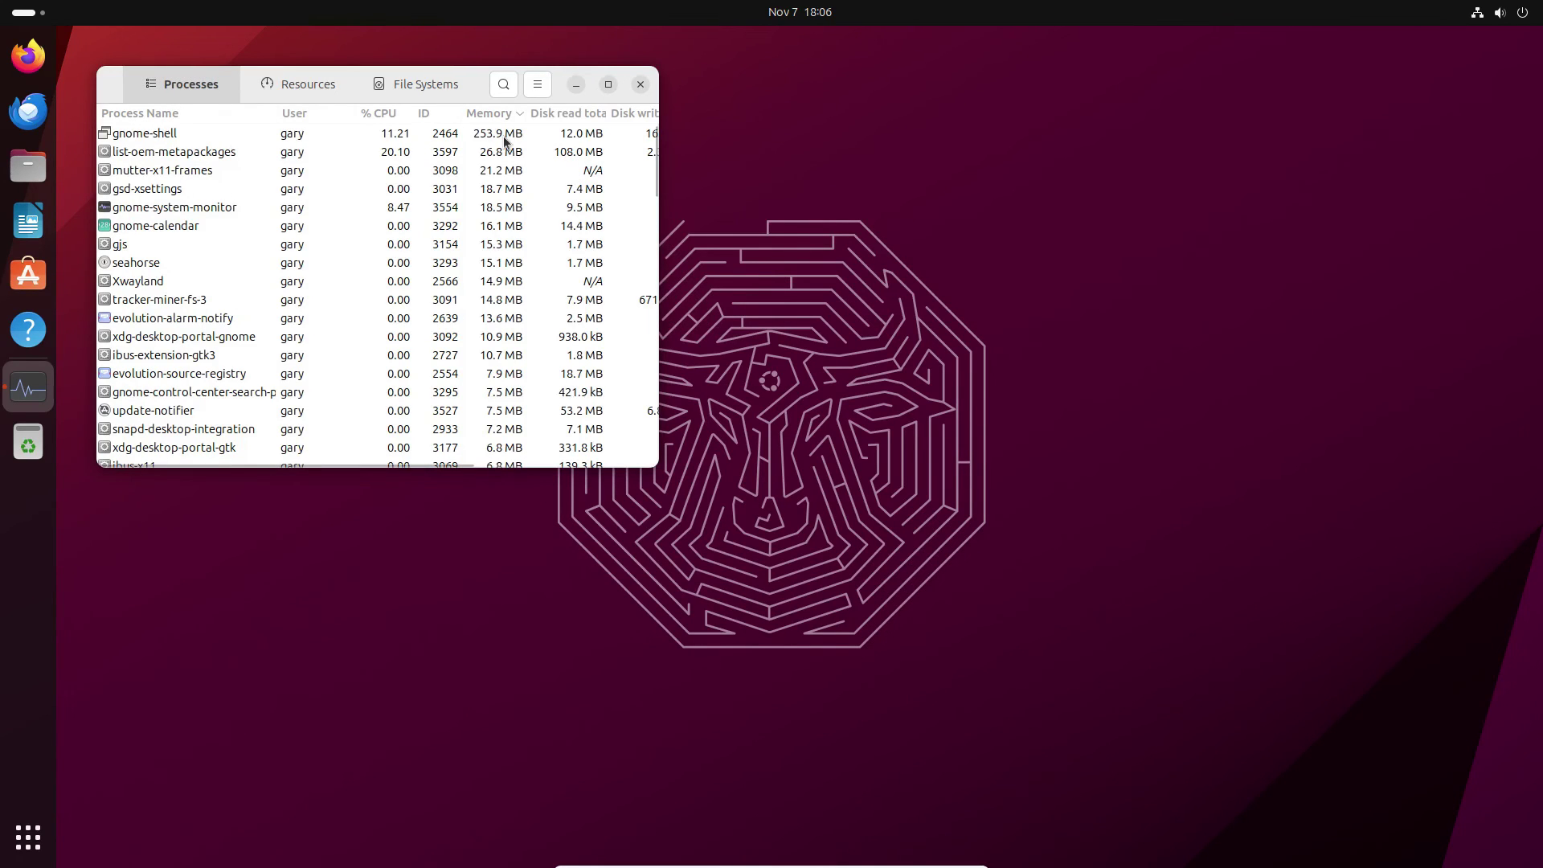
left_click(500, 115)
left_click(500, 114)
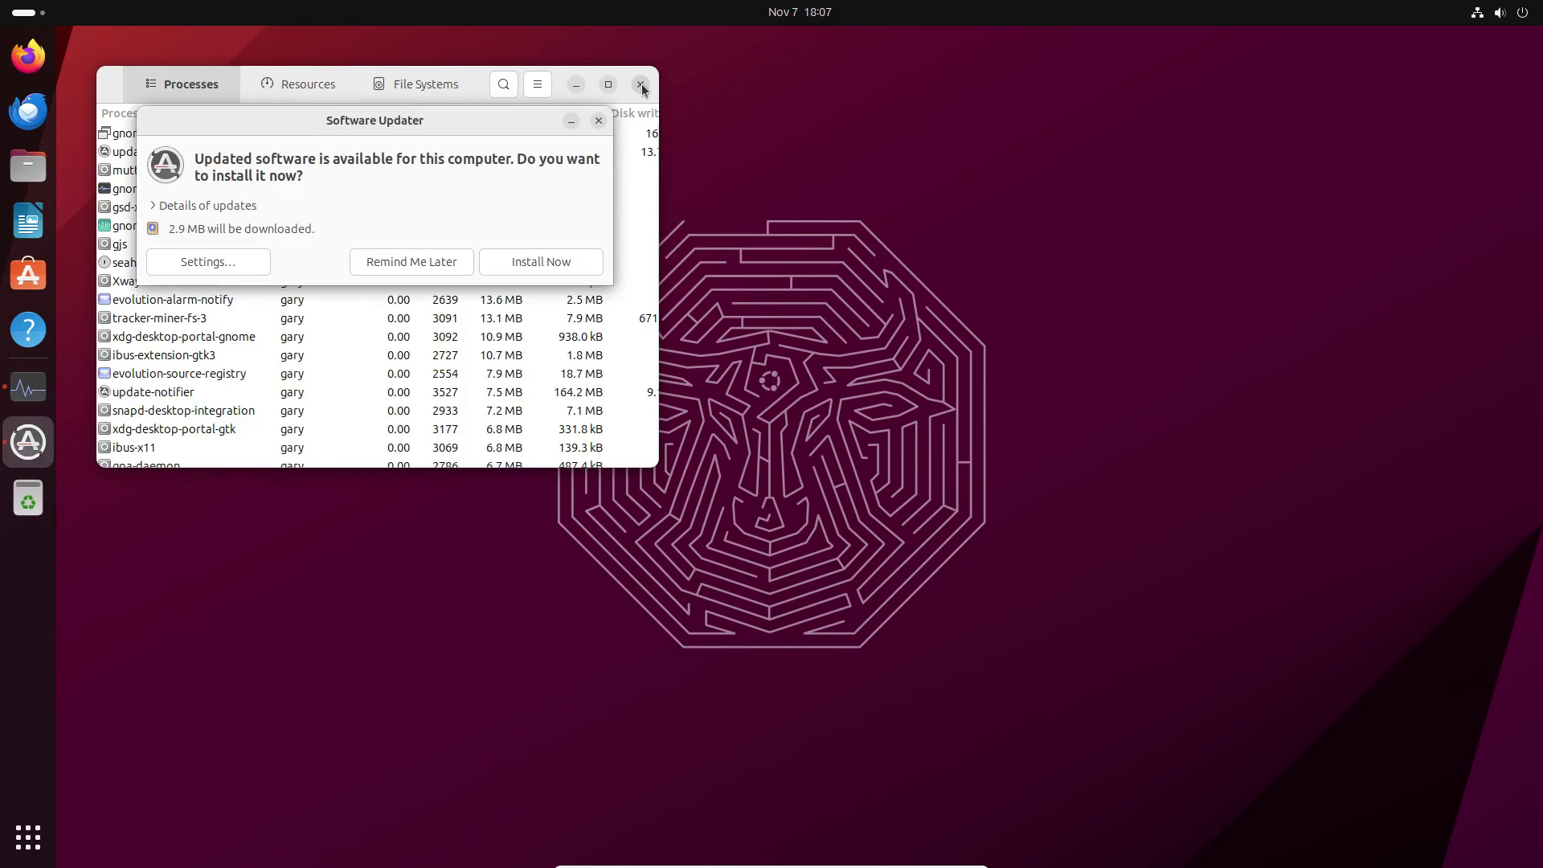
Install the 2.9 MB of pending Software Updater updates and choose Restart Later.
left_click_drag(450, 114, 888, 166)
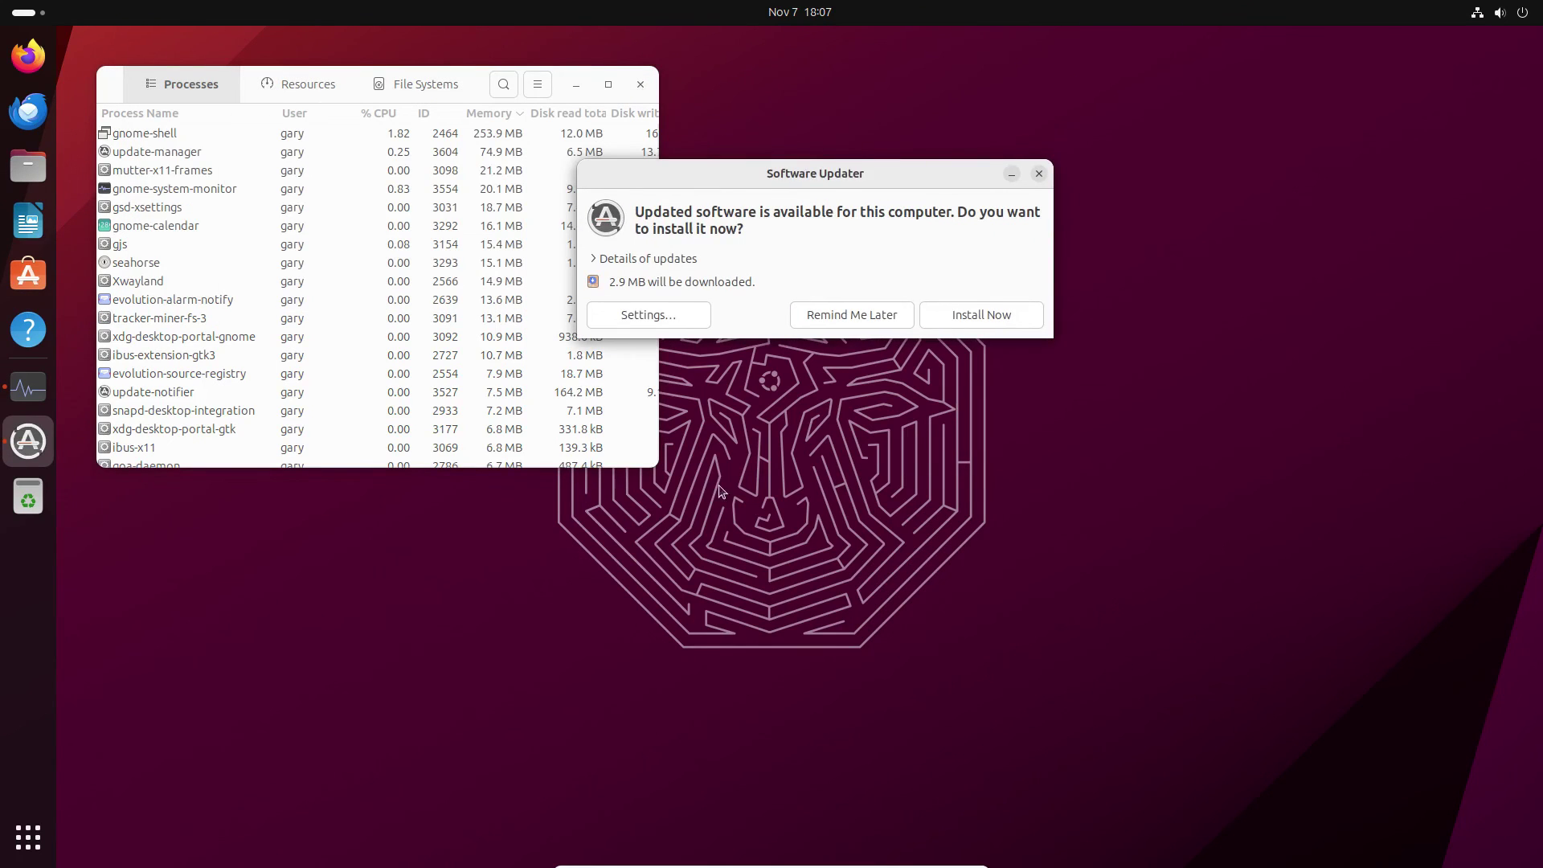
left_click(994, 321)
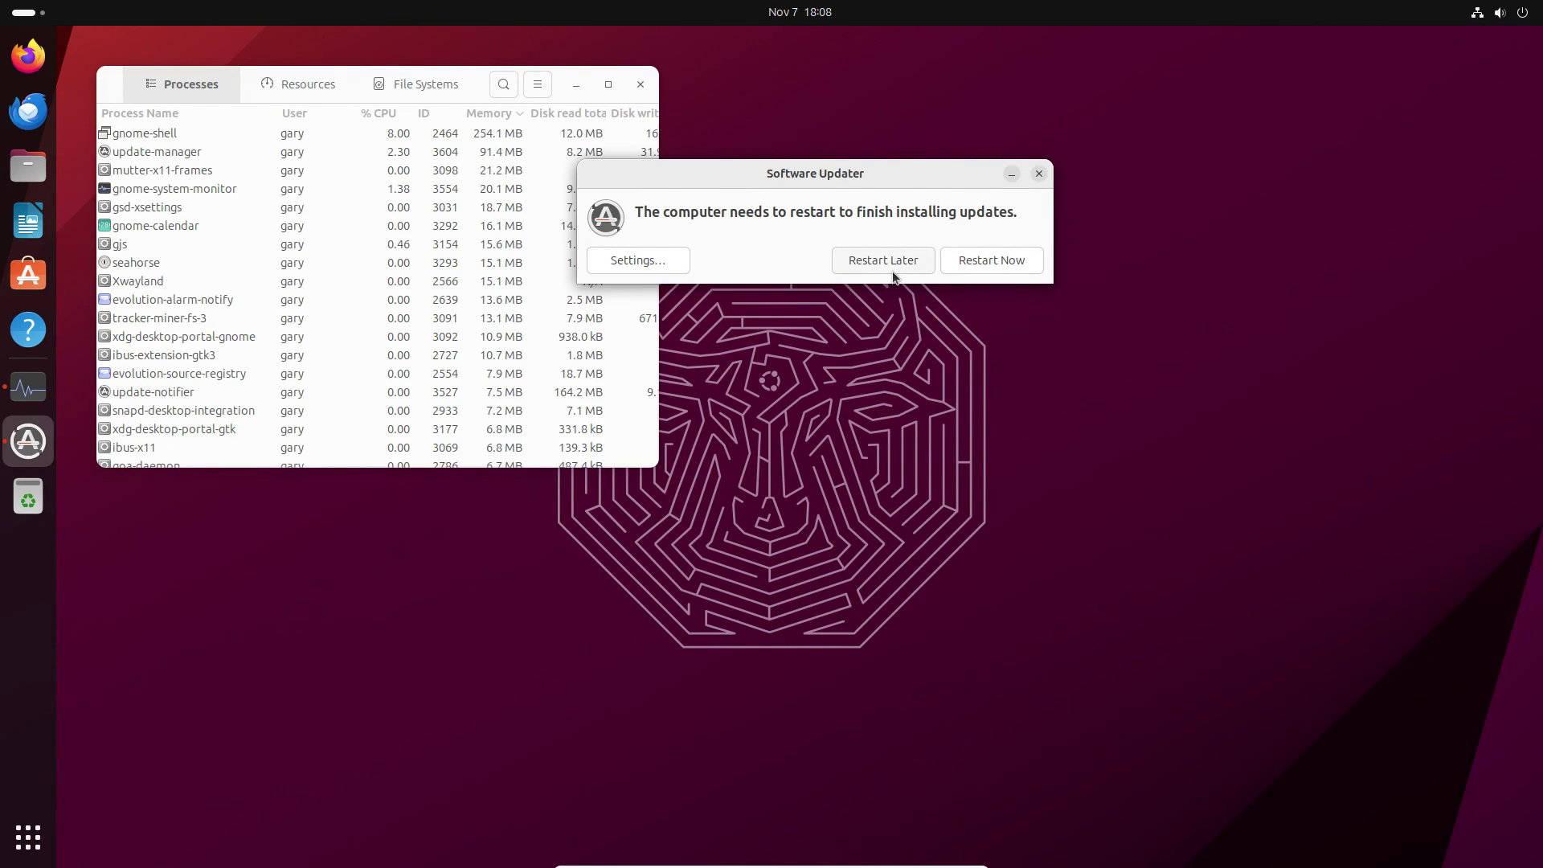
left_click(1039, 174)
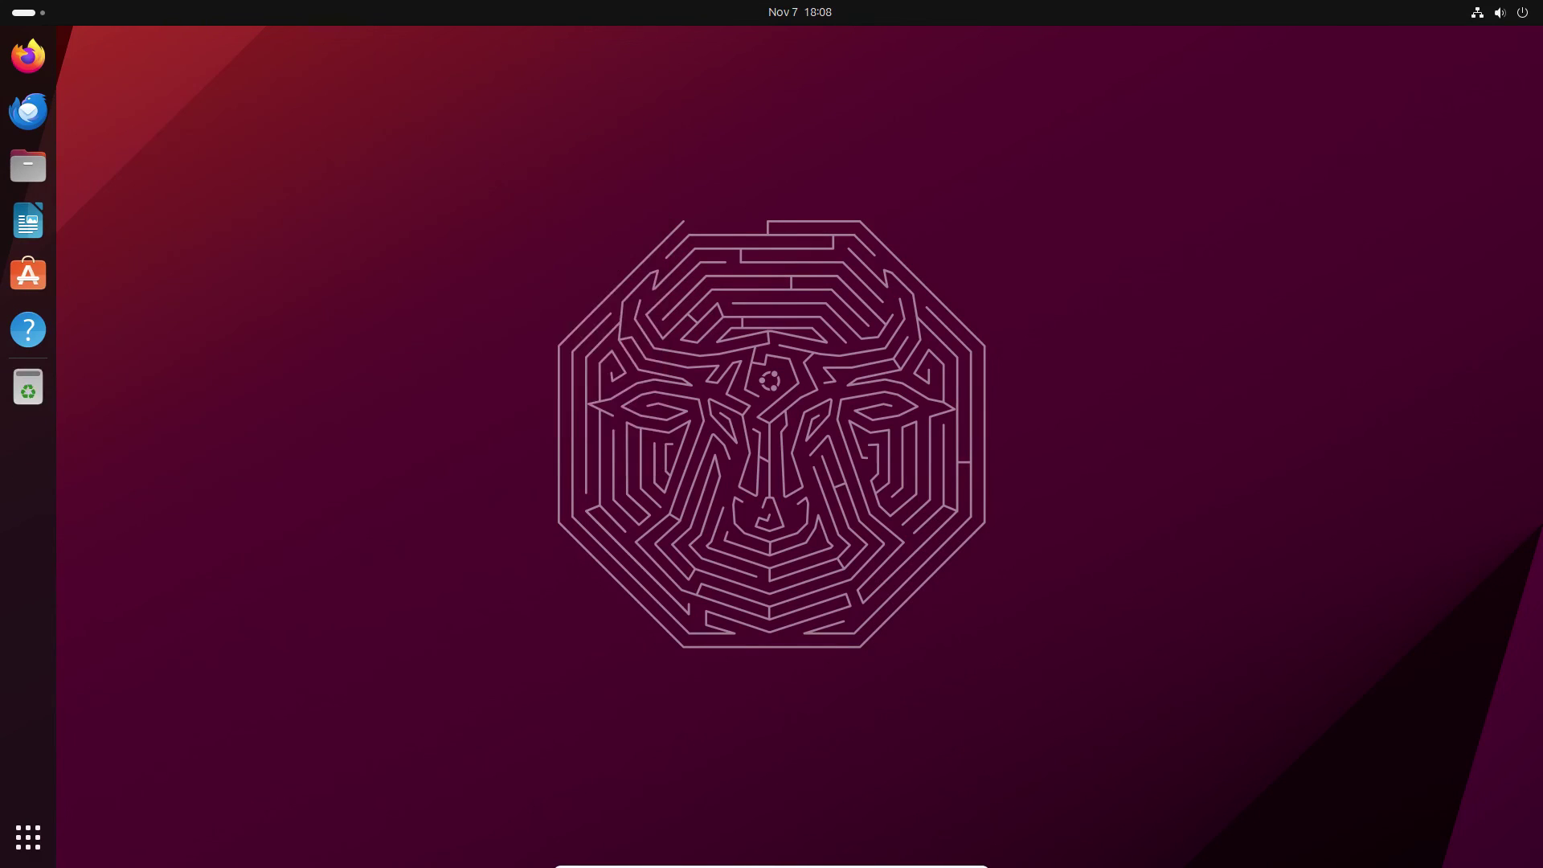
left_click(641, 85)
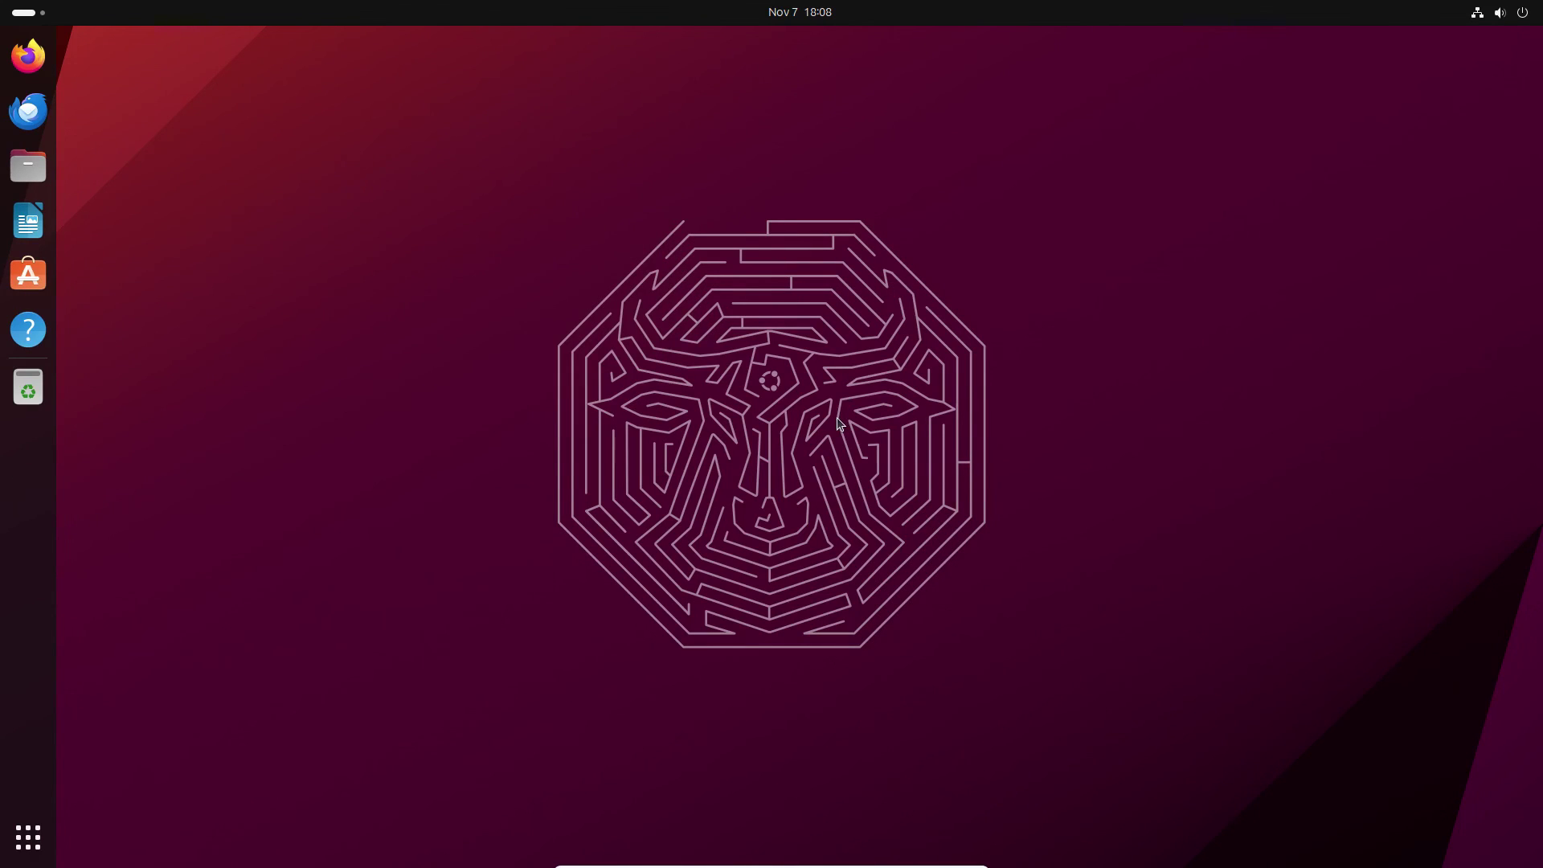